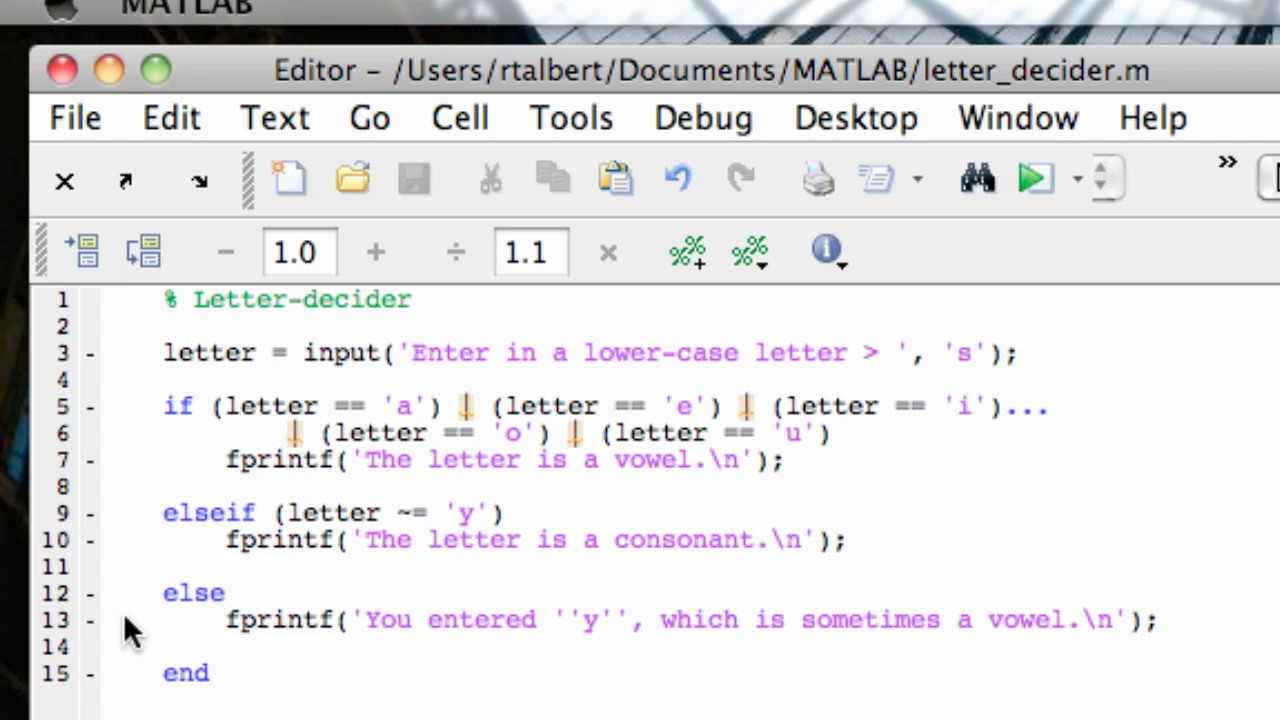
Run the original letter_decider three times, testing a consonant, a vowel and 'y'
key("super+0")
left_click(1034, 180)
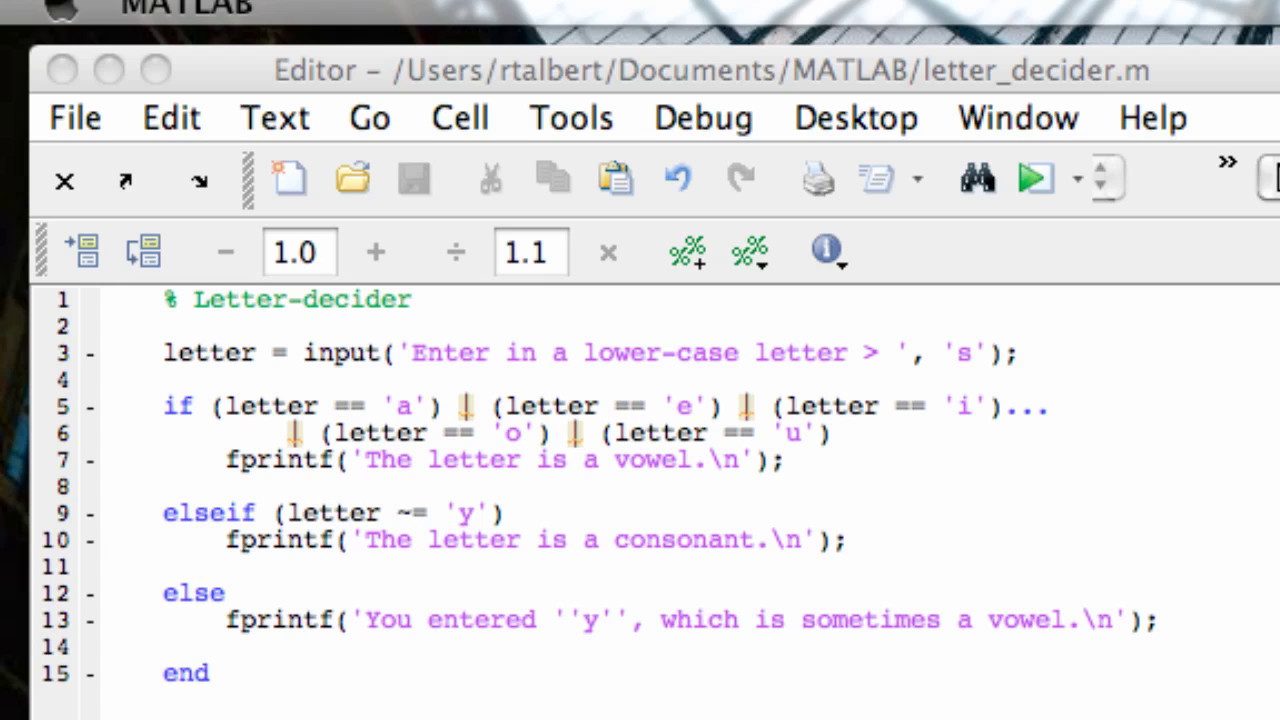
left_click(1037, 178)
left_click(1037, 180)
left_click(215, 673)
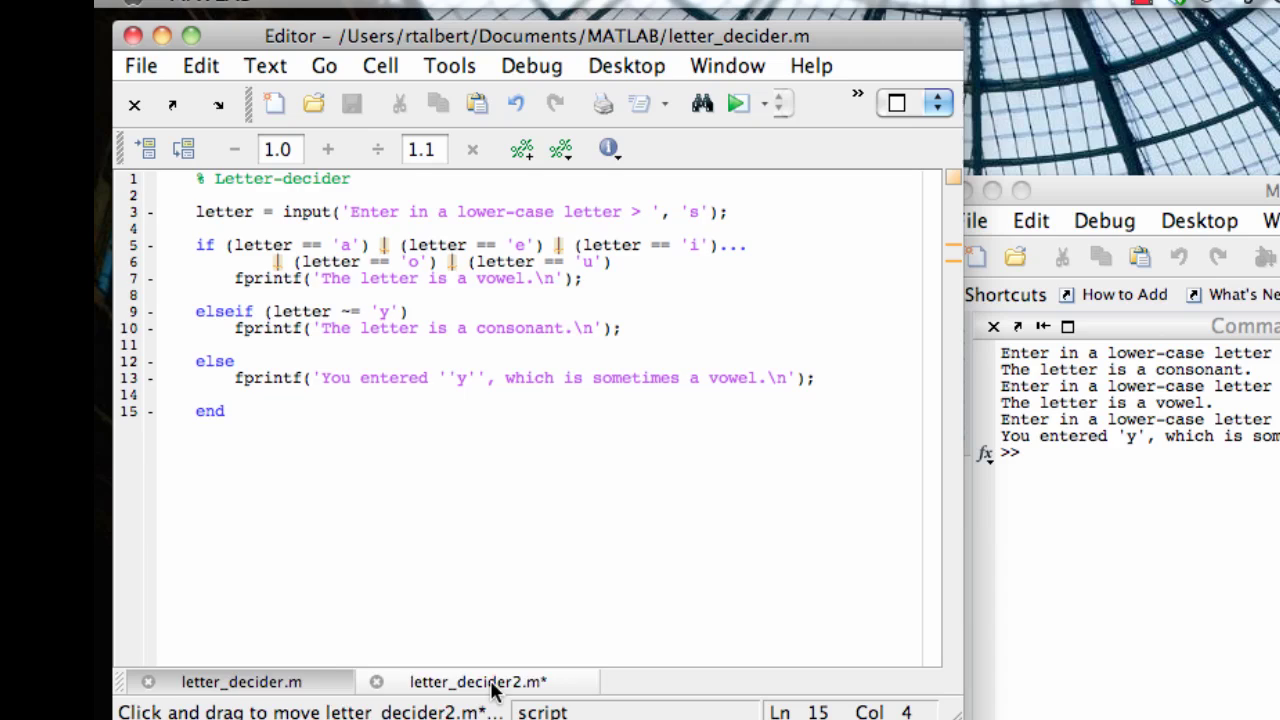
Start a switch on letter in letter_decider2.m
left_click(490, 683)
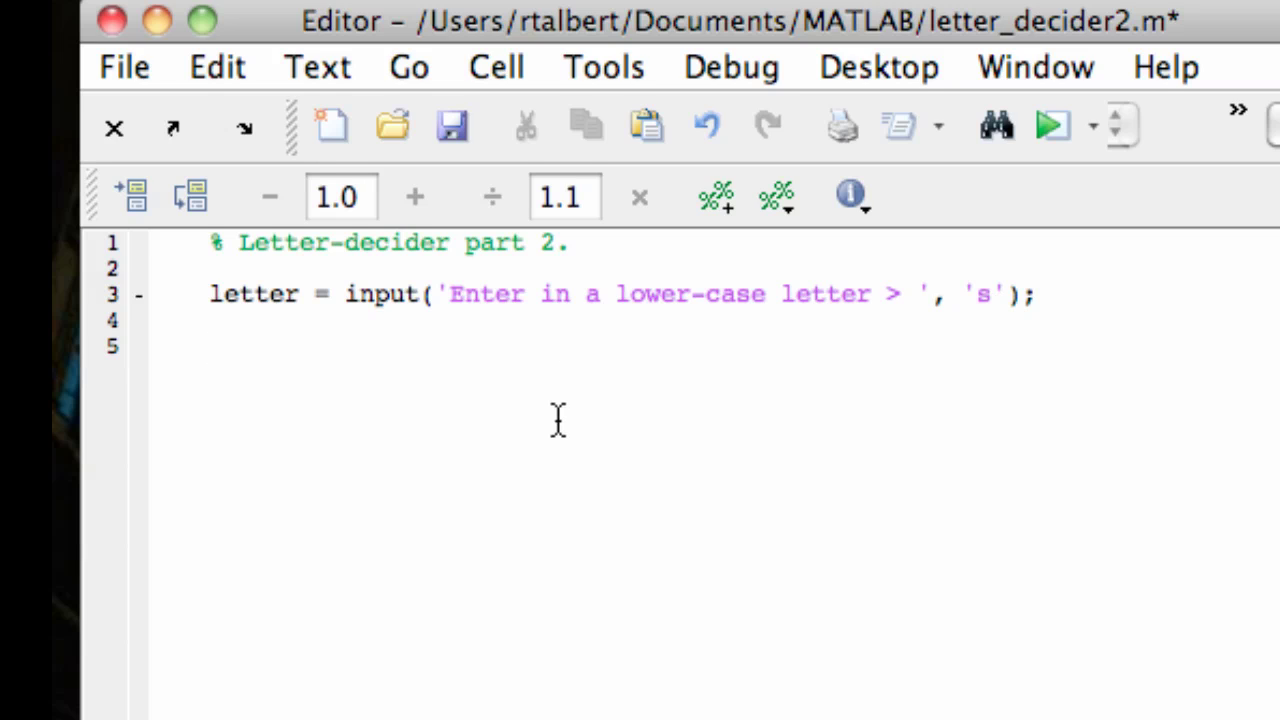
type("sw")
type("itch letter")
key("Return")
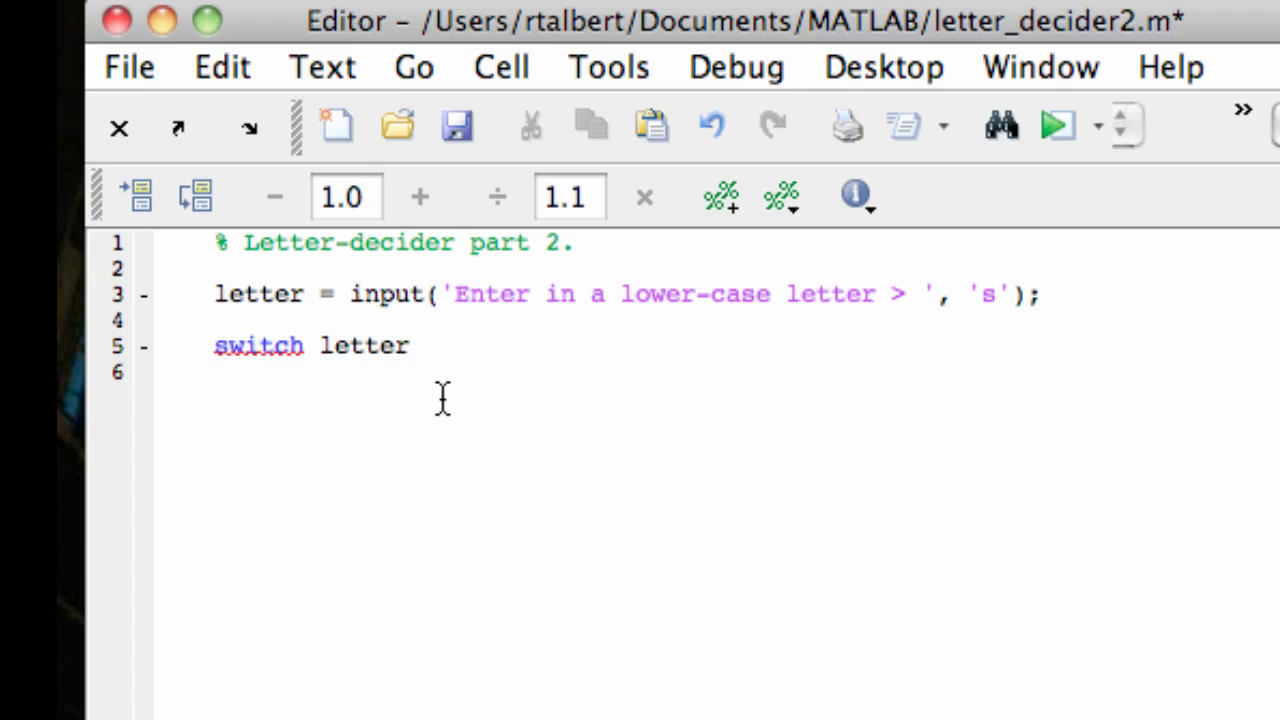
Add case {'a','e','i','o','u'} printing 'Your letter is a vowel.'
key("Left")
key("Return")
type("case ")
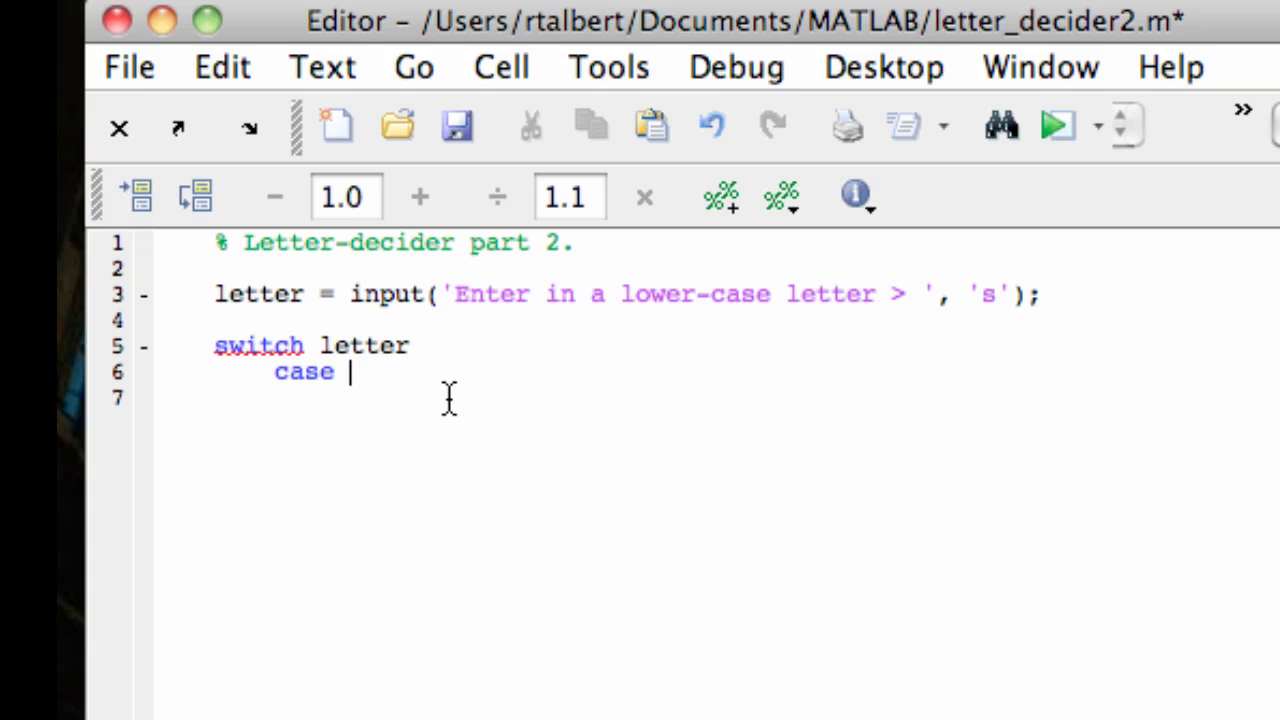
type("{'a")
type("', ")
type("'e', 'i")
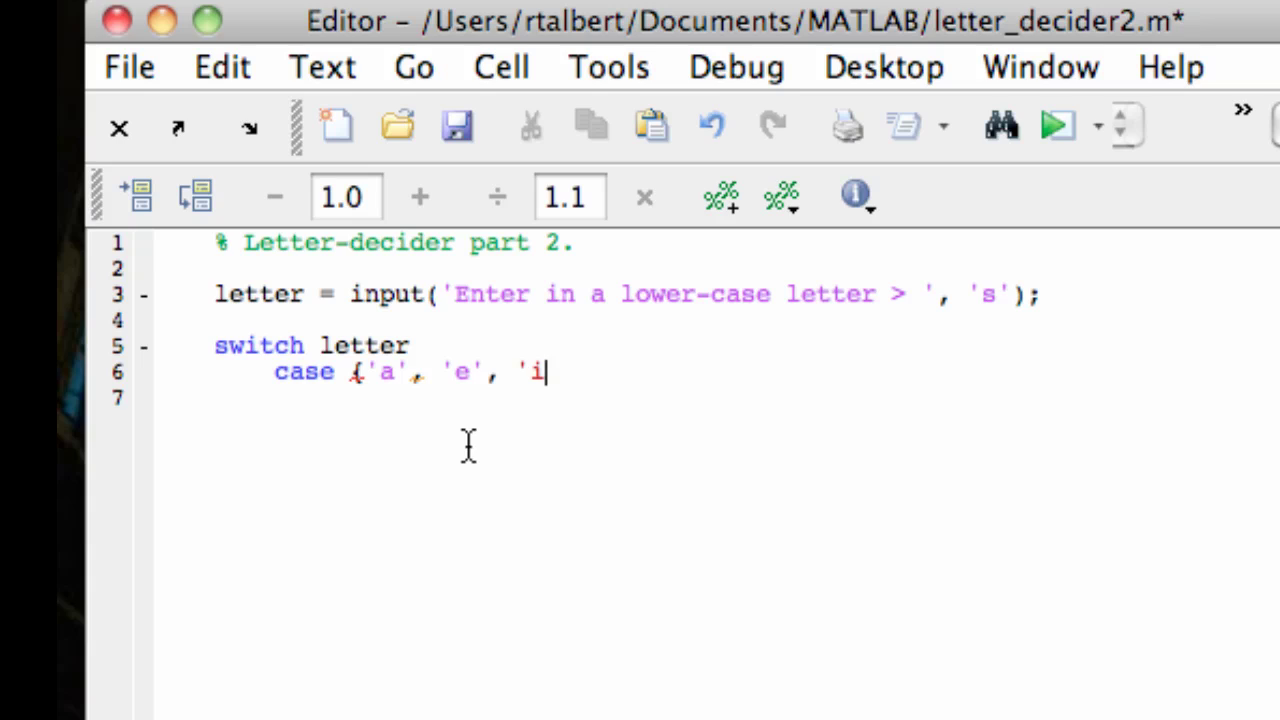
type("', 'o', '")
type("u'}")
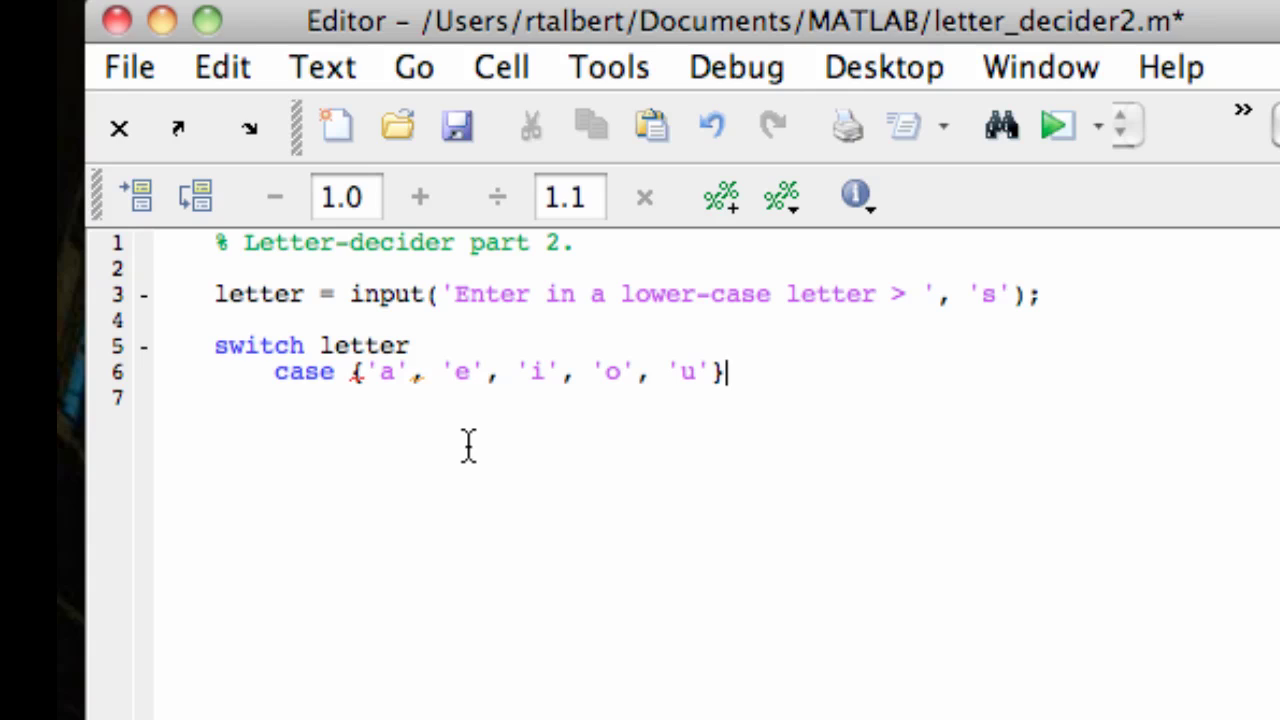
key("Return")
type("fprintf")
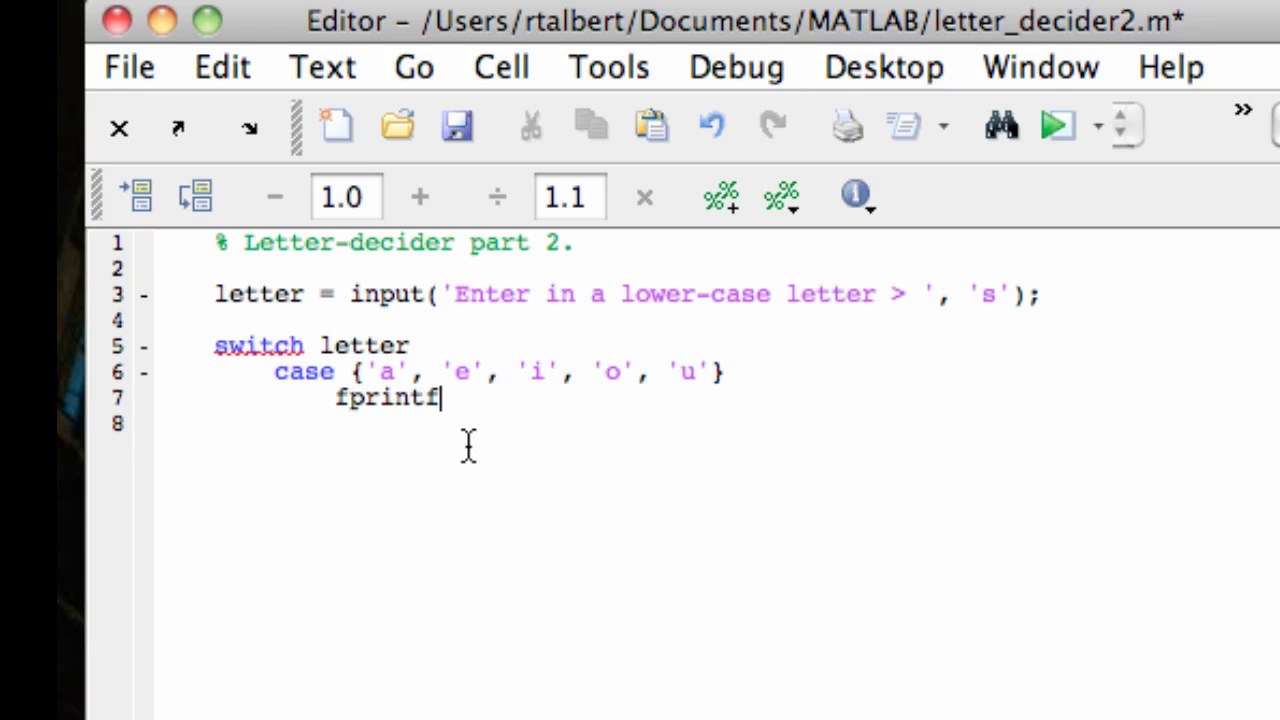
type("('Your l")
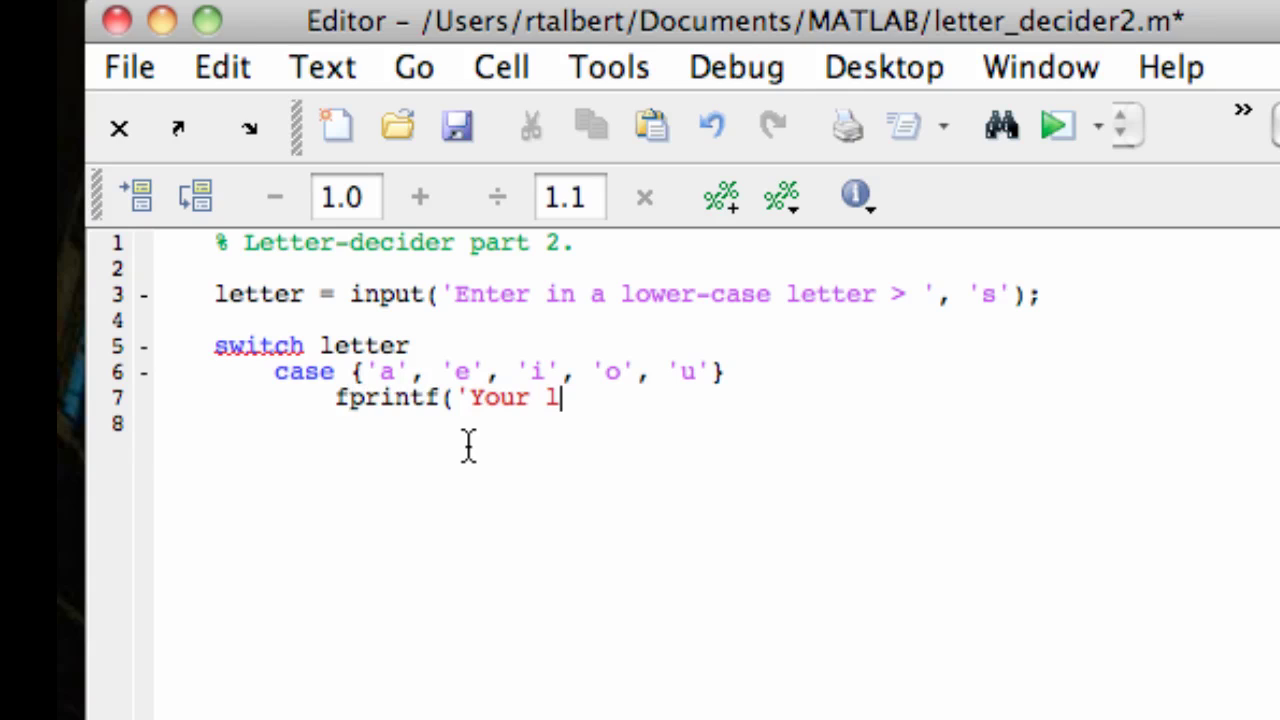
type("etter is a vowel")
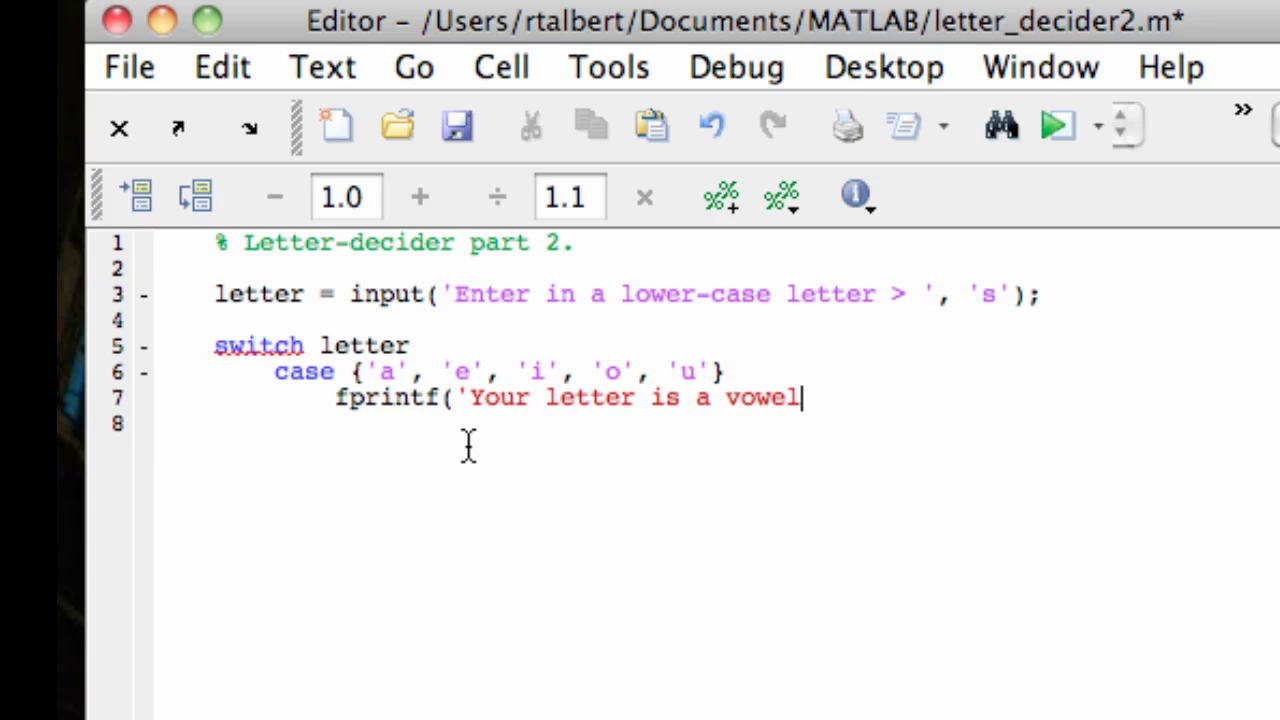
type(".\\n'")
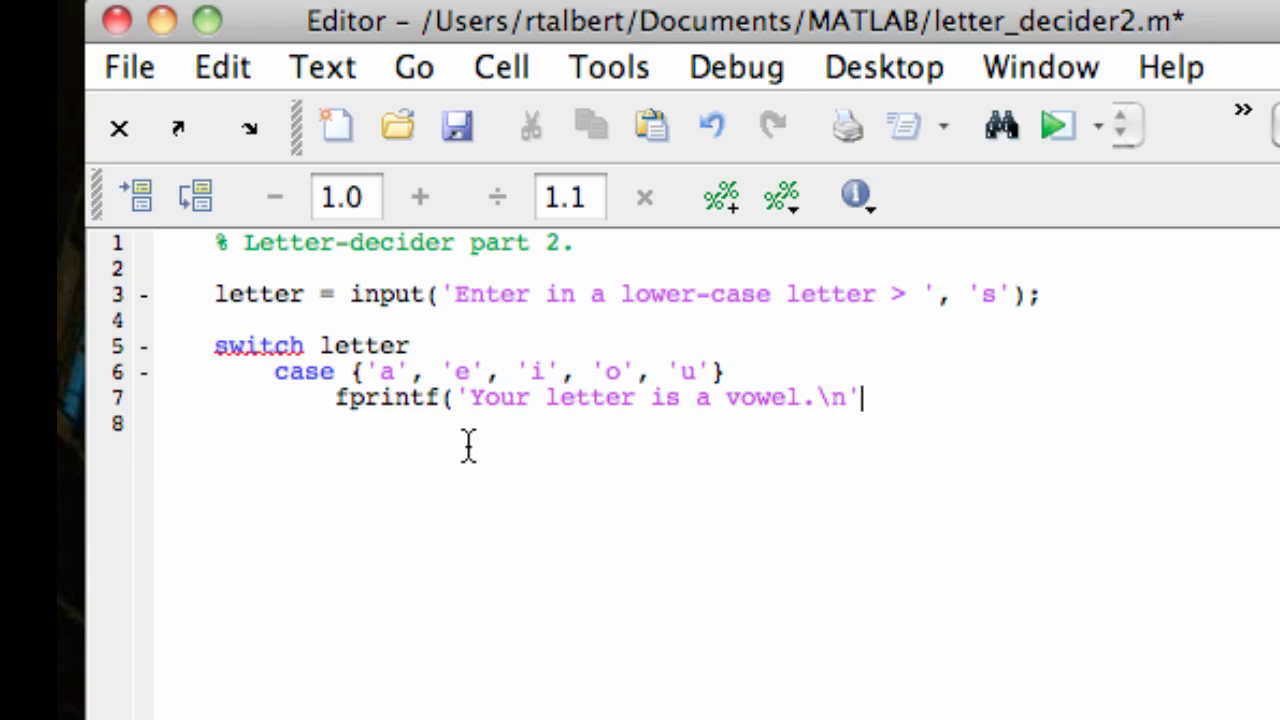
type(");")
Add case {'y'} with fprintf('Your letter was ''y''.\n') beneath it
key("Return")
key("Return")
type("case")
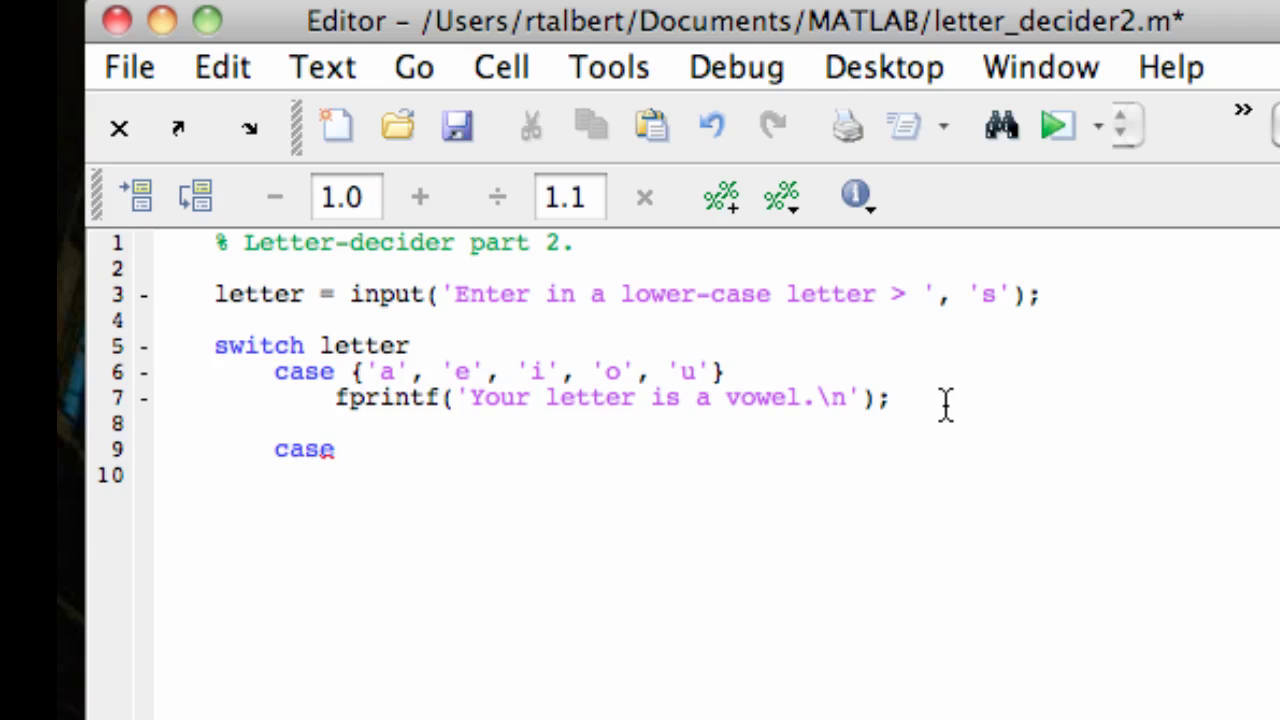
type(" {")
type("'y'}")
key("BackSpace")
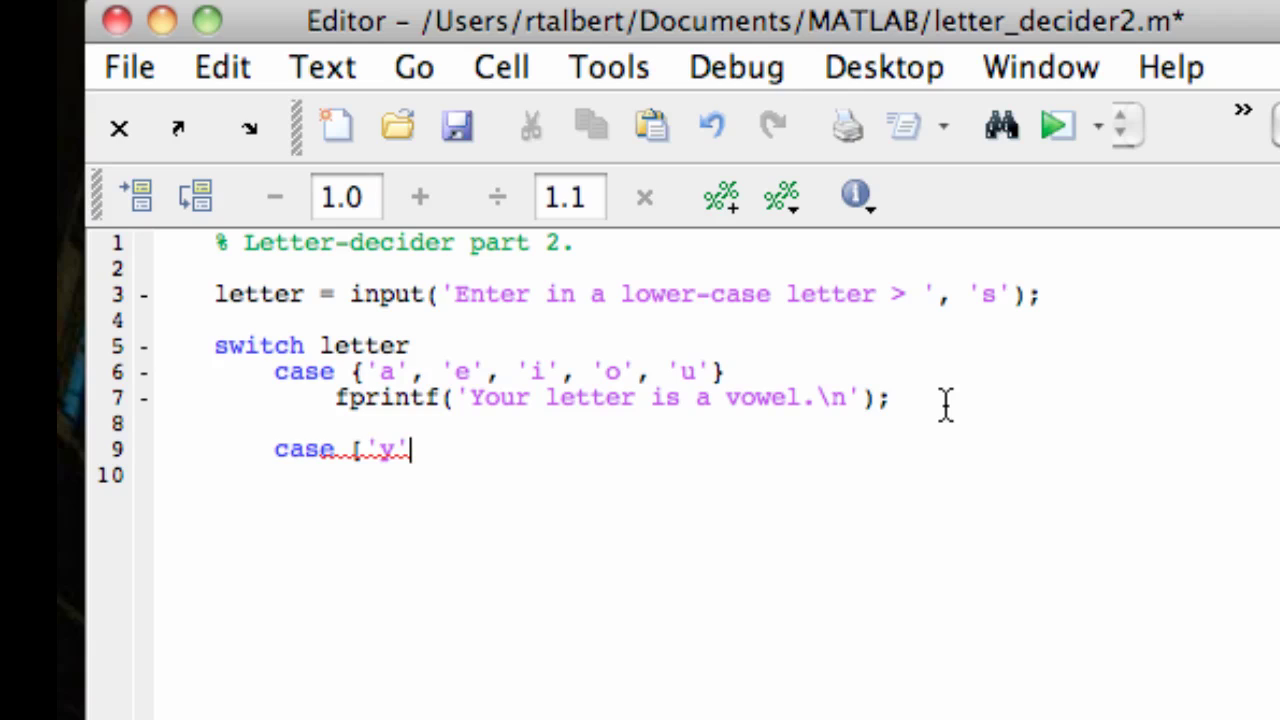
key("BackSpace")
key("BackSpace")
key("BackSpace")
key("BackSpace")
type("{")
type("'y'}")
key("Return")
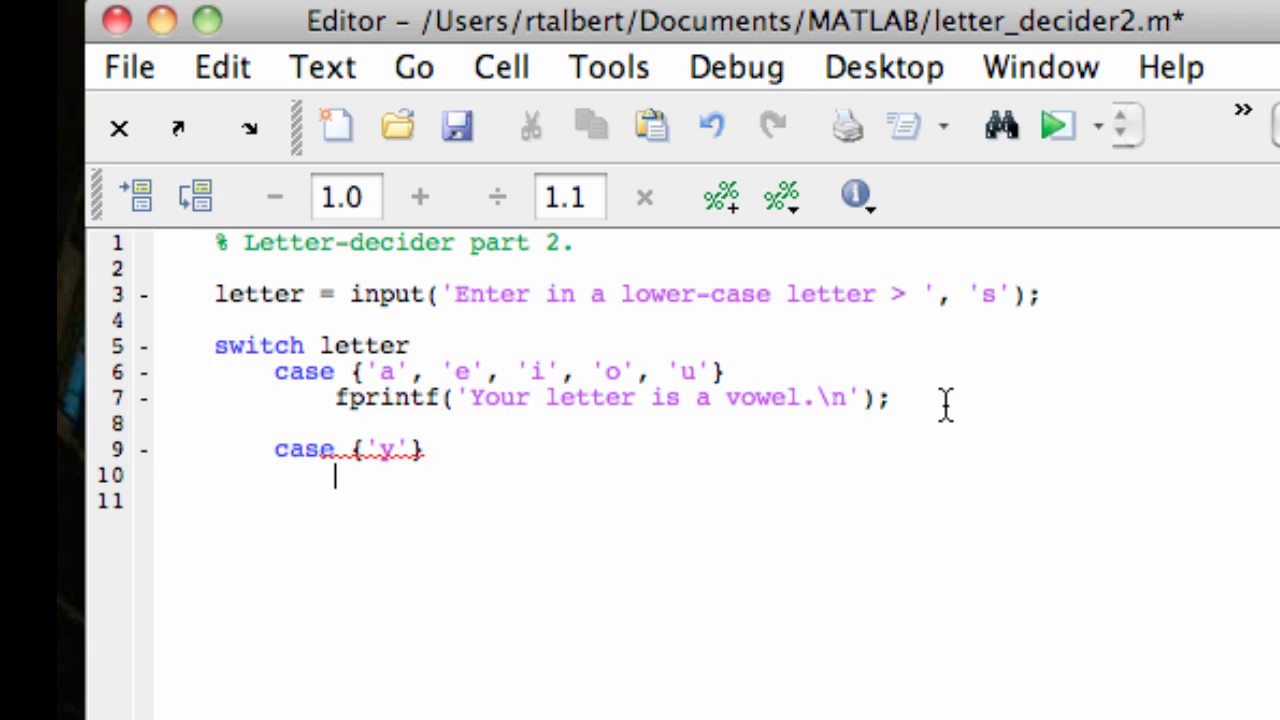
type("fprin")
type("t")
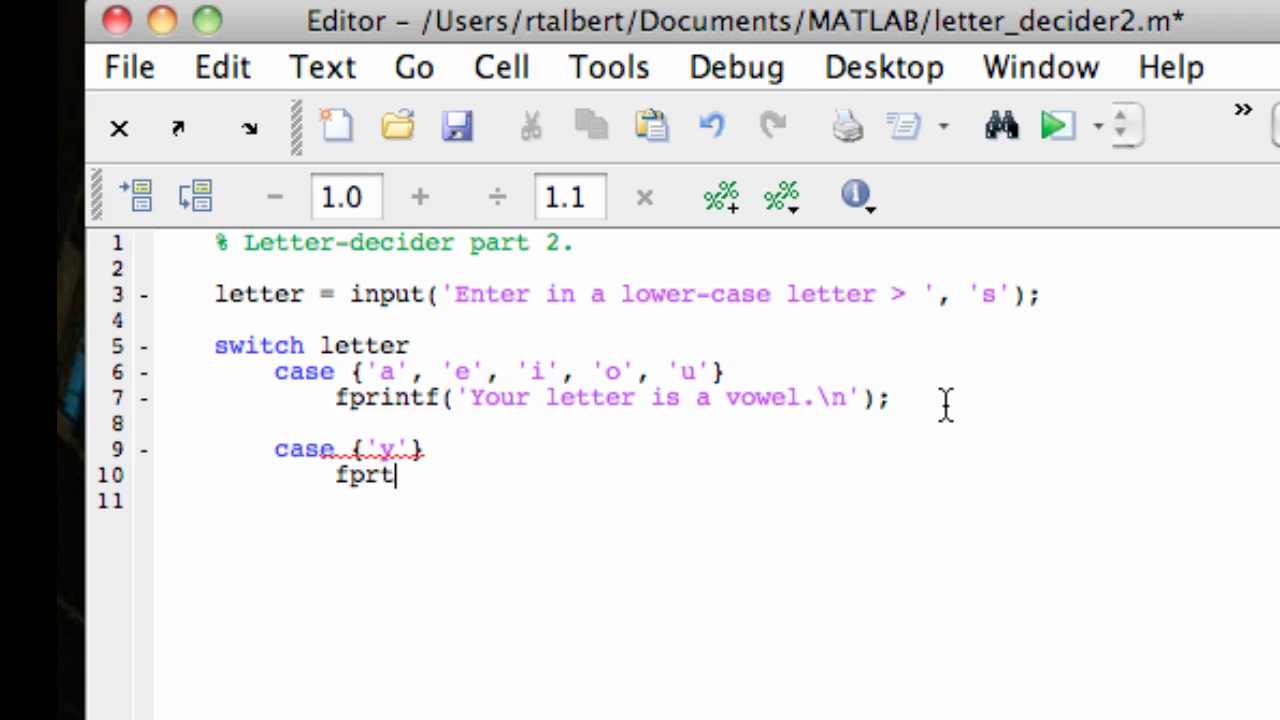
key("BackSpace")
type("intf('")
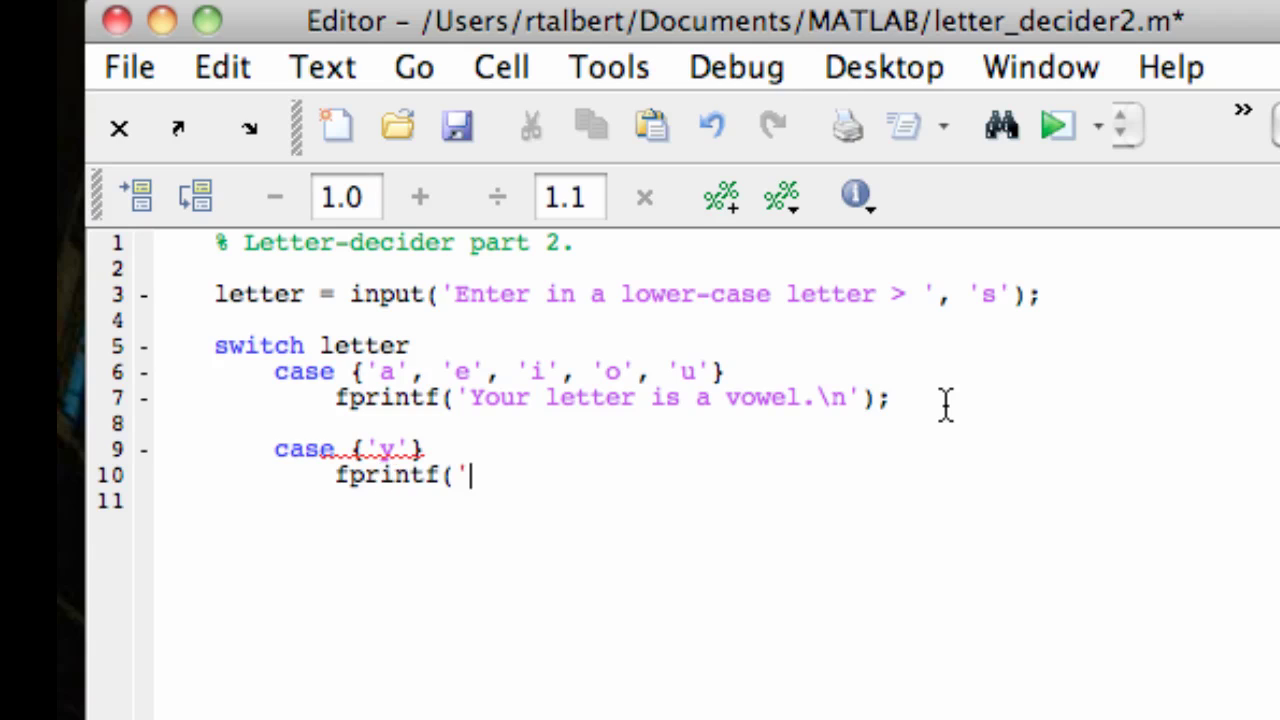
type("Your letter w")
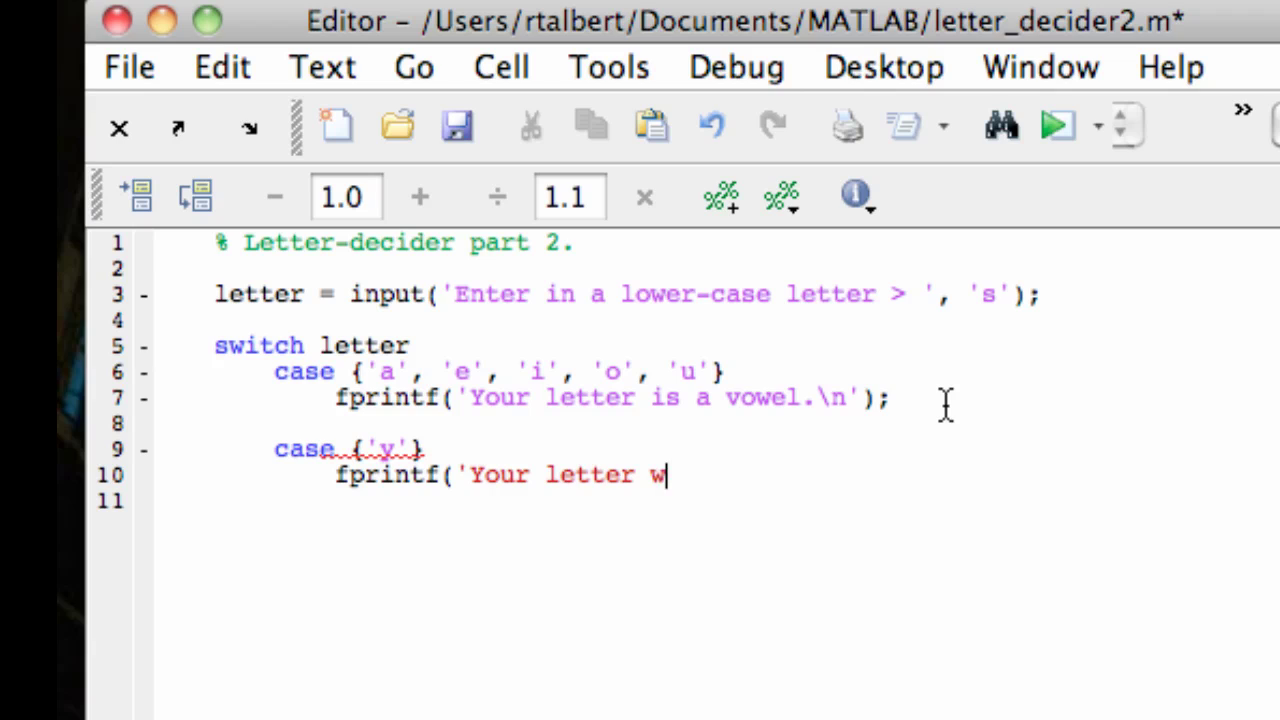
type("as ''y''")
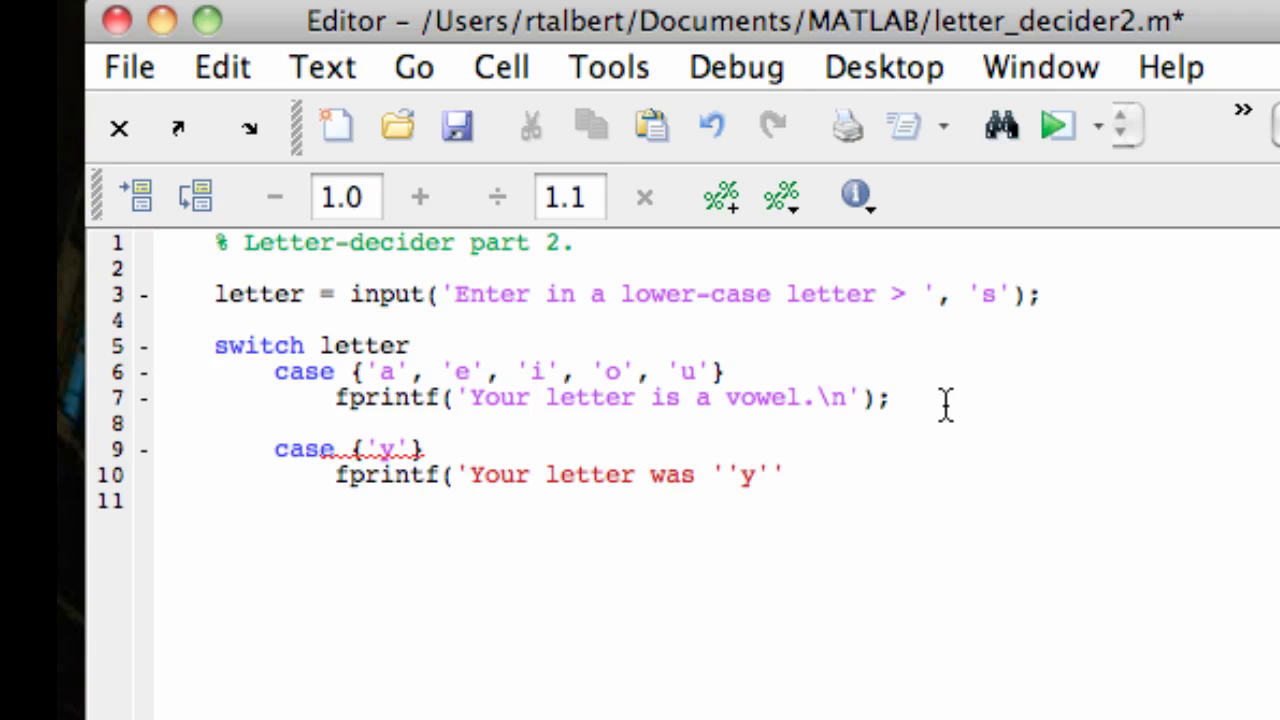
type(".")
type("\\n")
type(");")
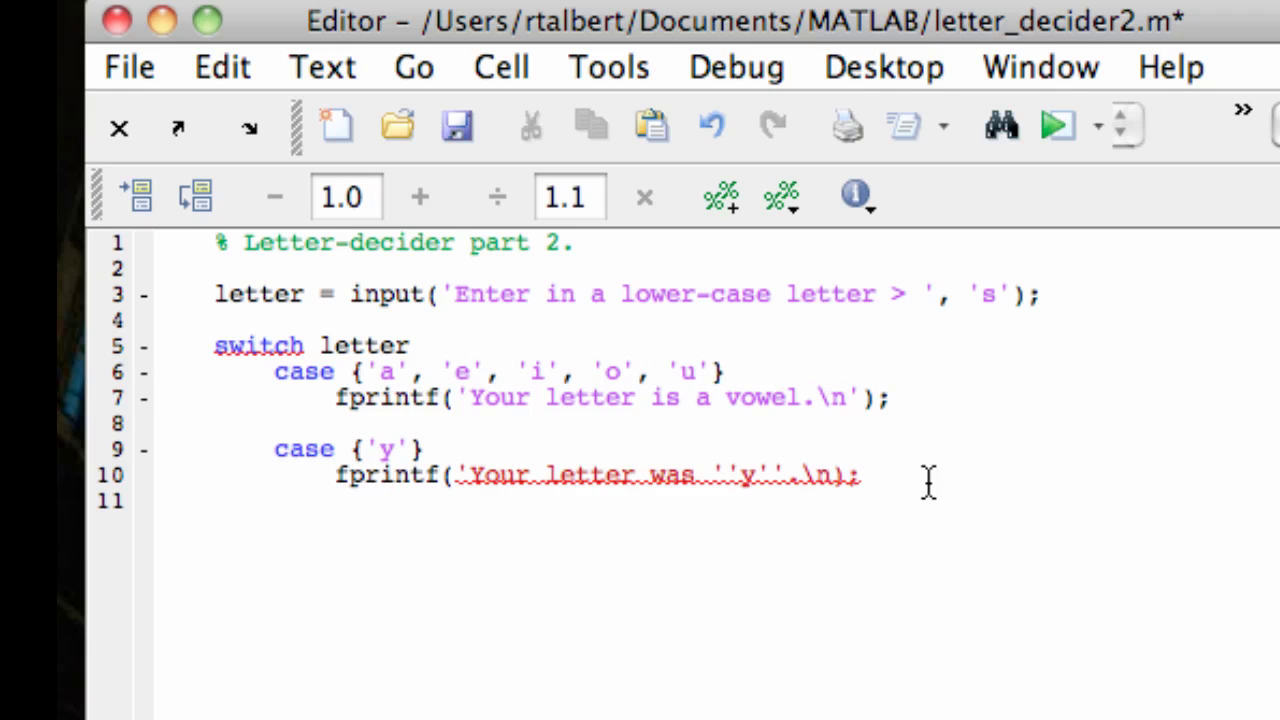
Close the 'y' message's quote and add otherwise printing 'Your letter is a consonant.'
left_click(832, 476)
type("'")
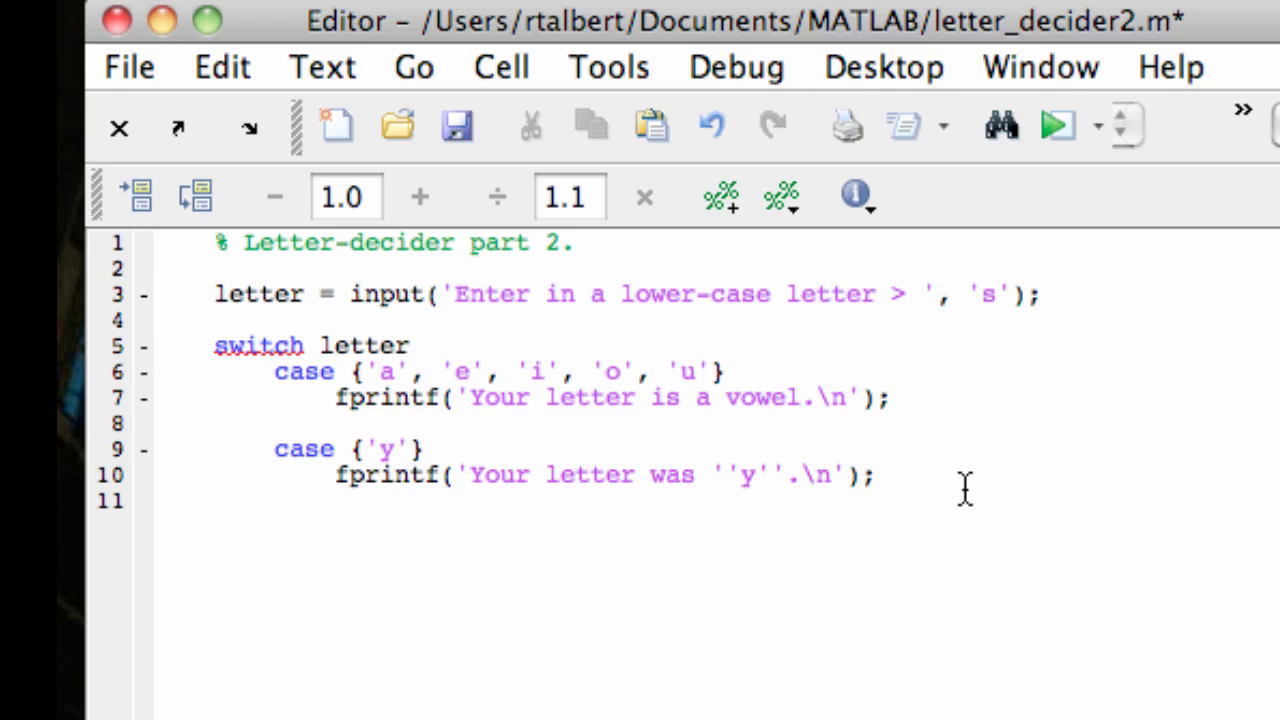
key("Return")
type("otherwis")
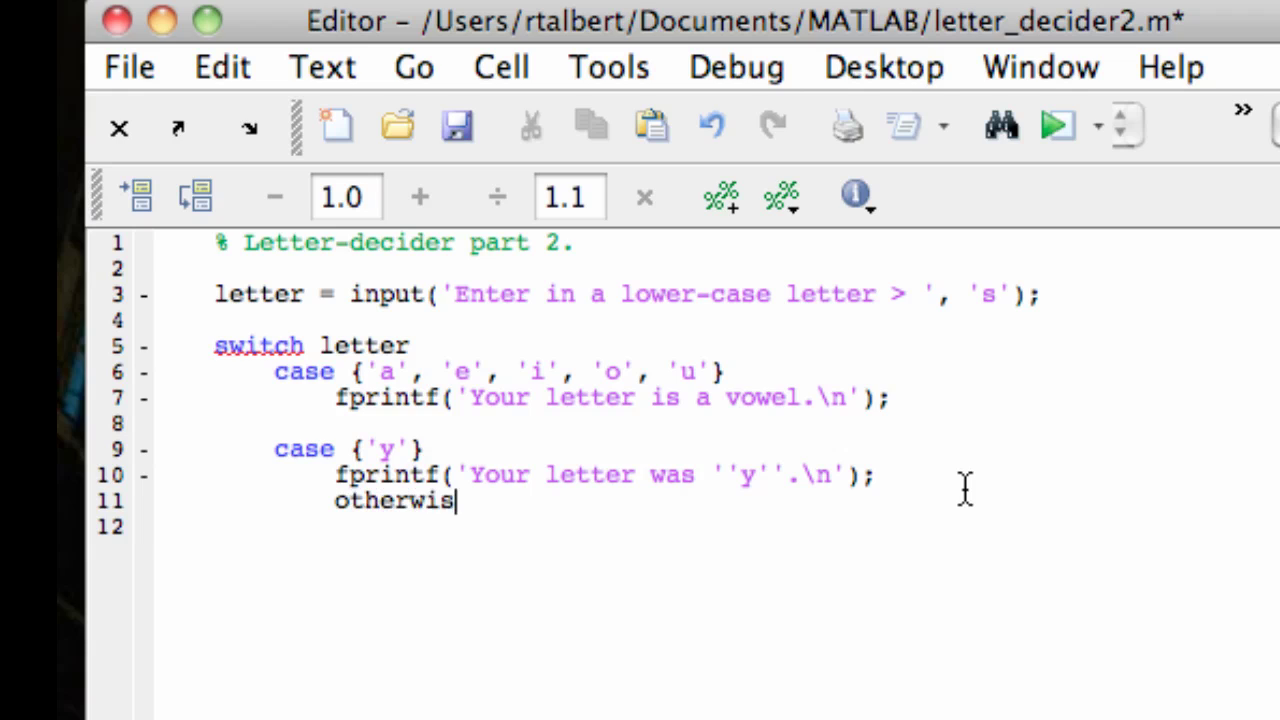
type("e")
key("Return")
type("fpr")
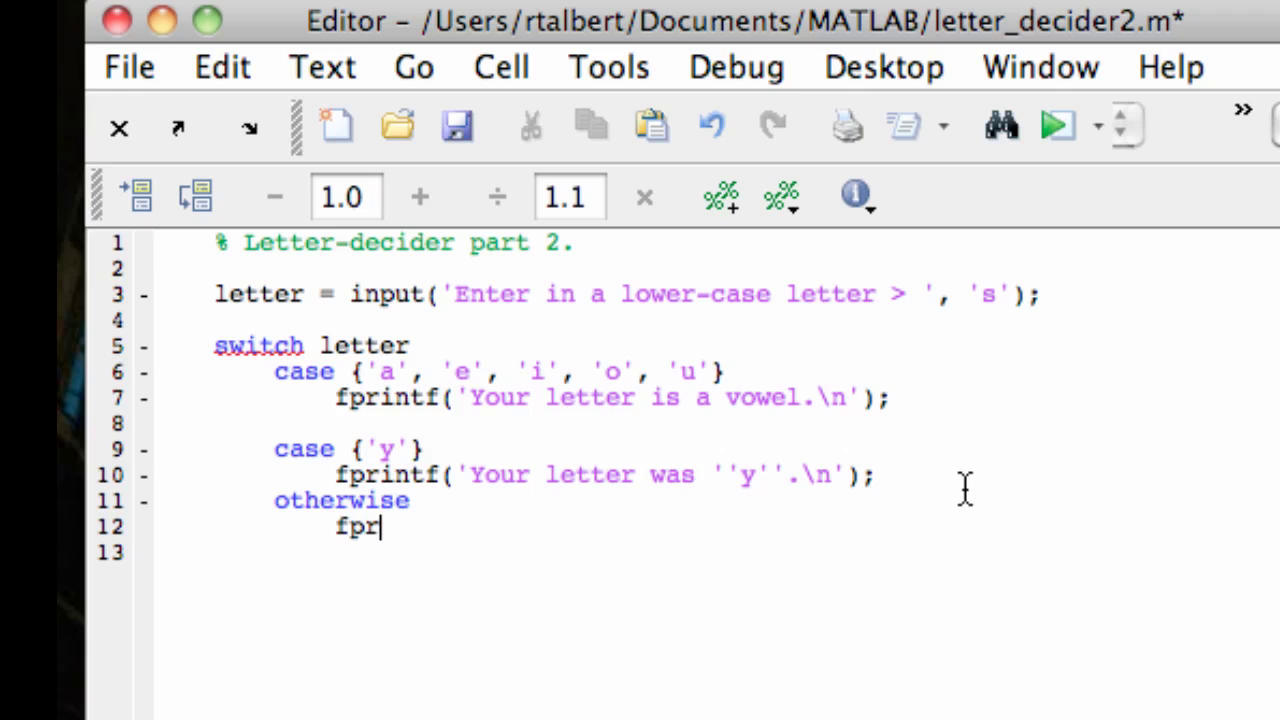
type("intf('Your ")
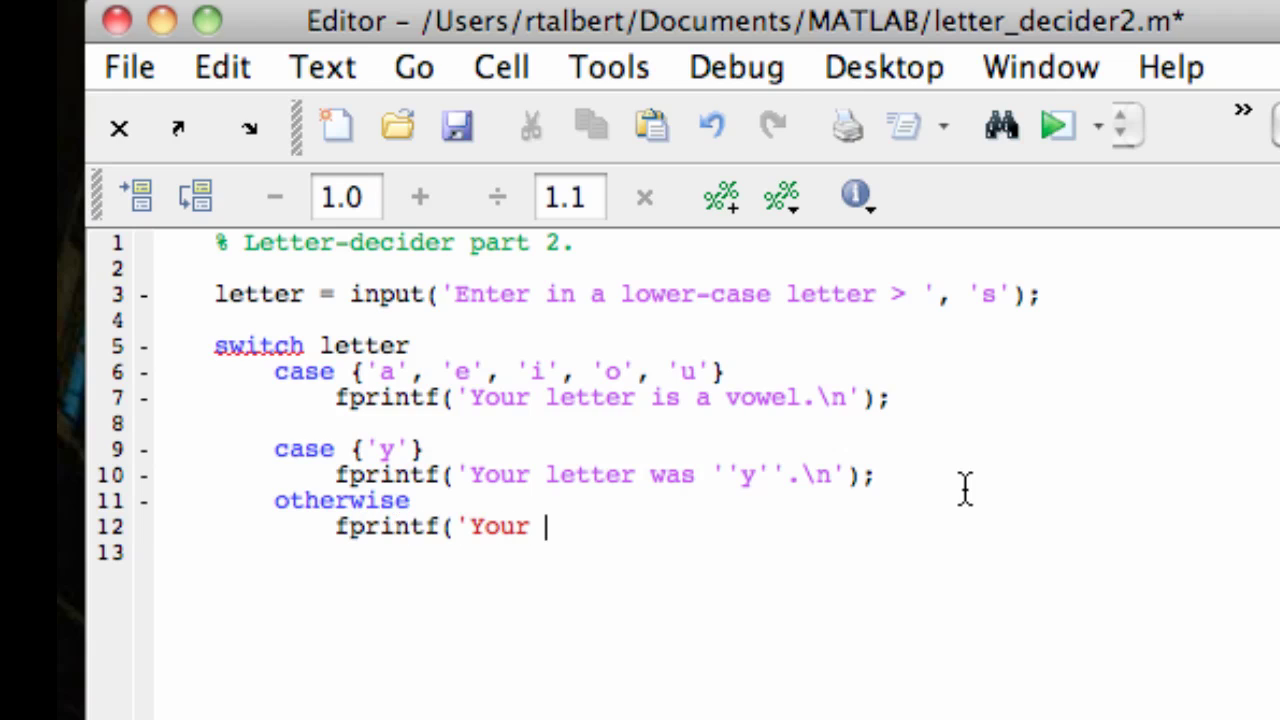
type("letter is a con")
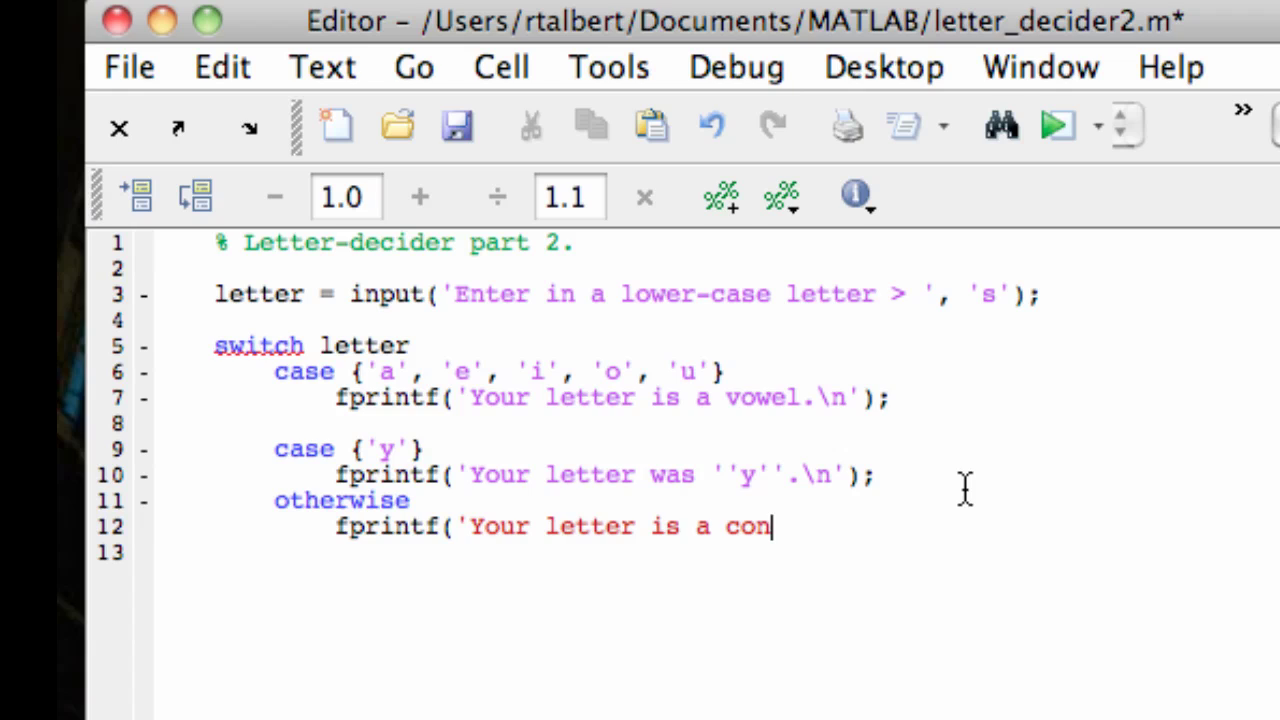
type("sonant")
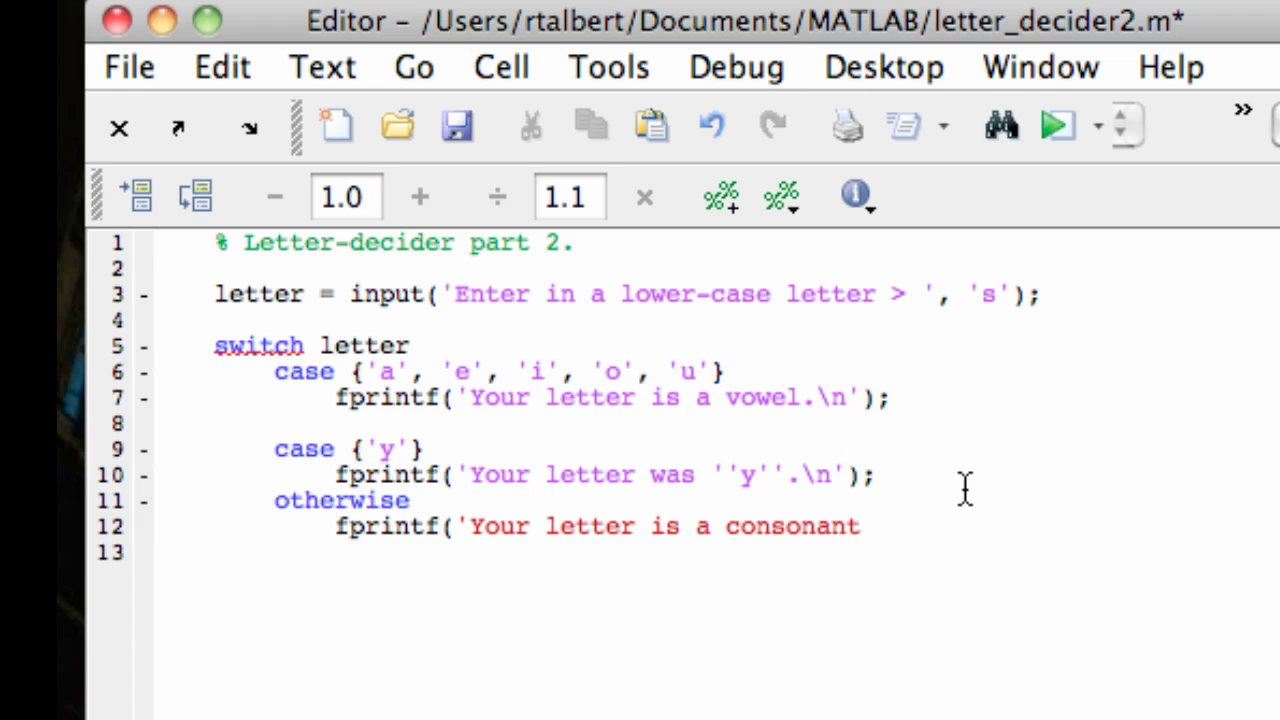
type(".\\n');")
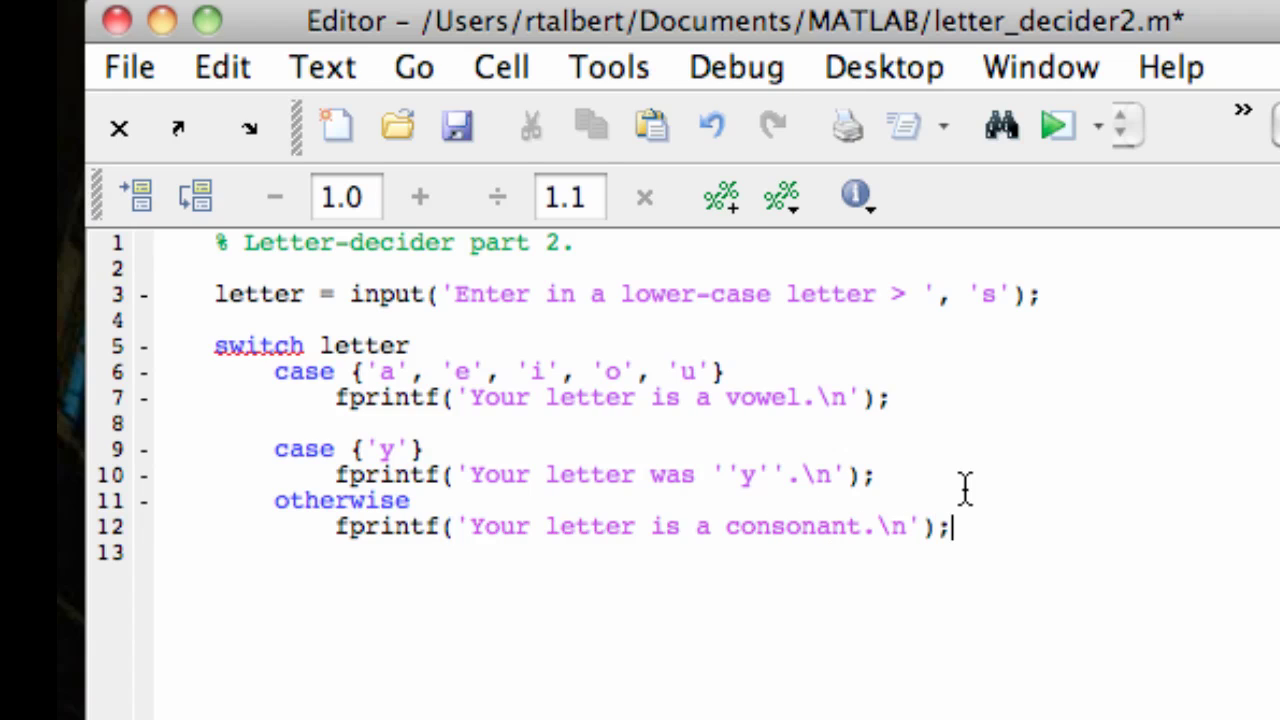
Put a blank line before otherwise and close the switch with end
left_click(965, 487)
key("Return")
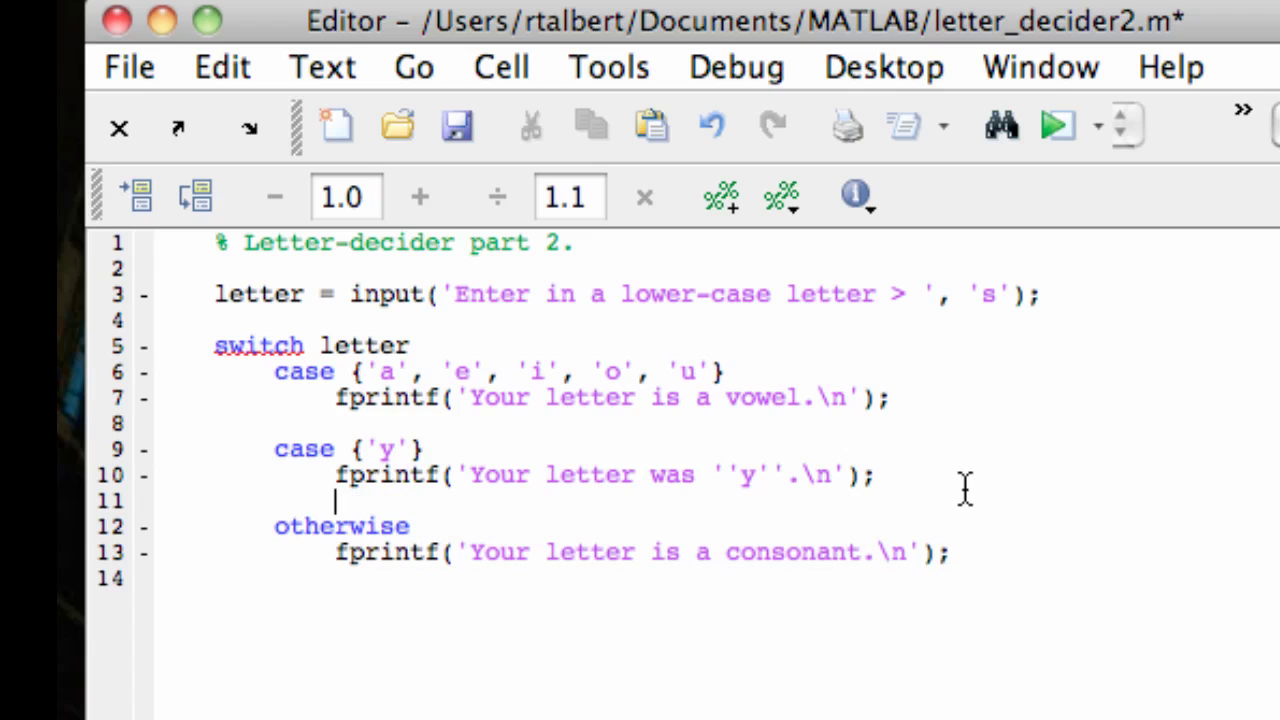
left_click(993, 548)
key("Return")
type("en")
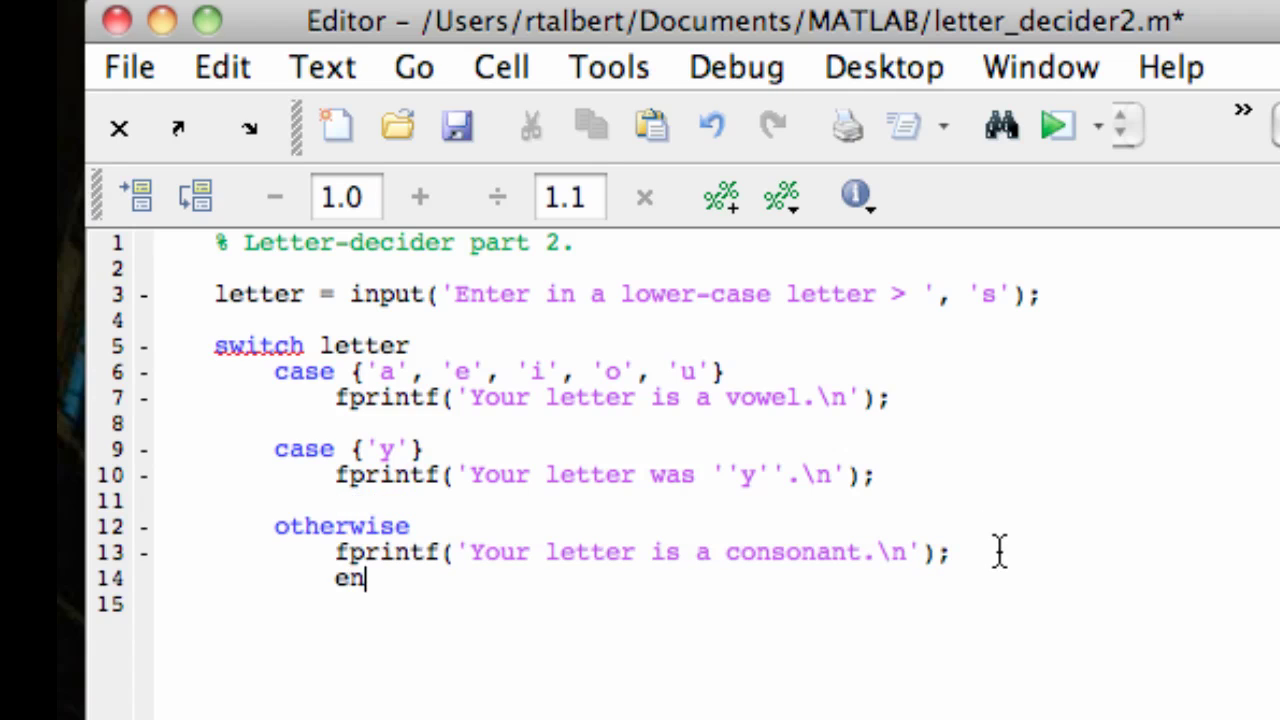
type("d")
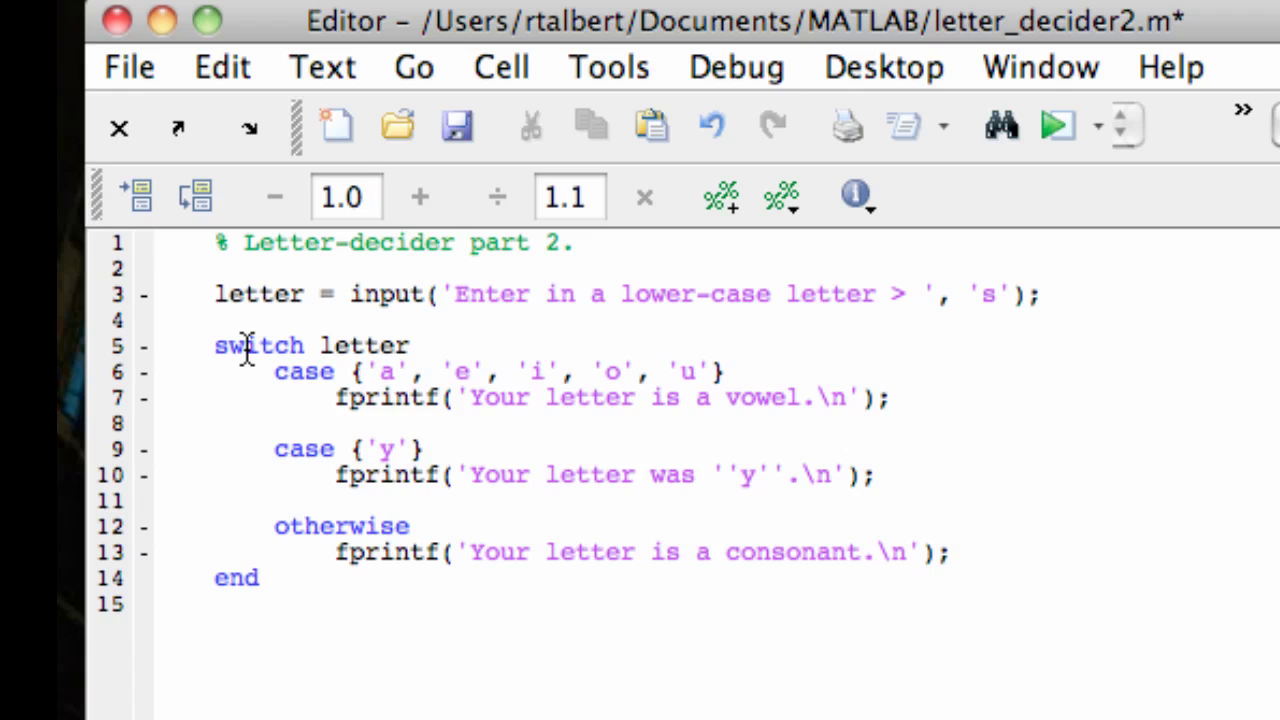
Copy the consonant case line from the untitled TextMate file back into MATLAB
left_click(449, 645)
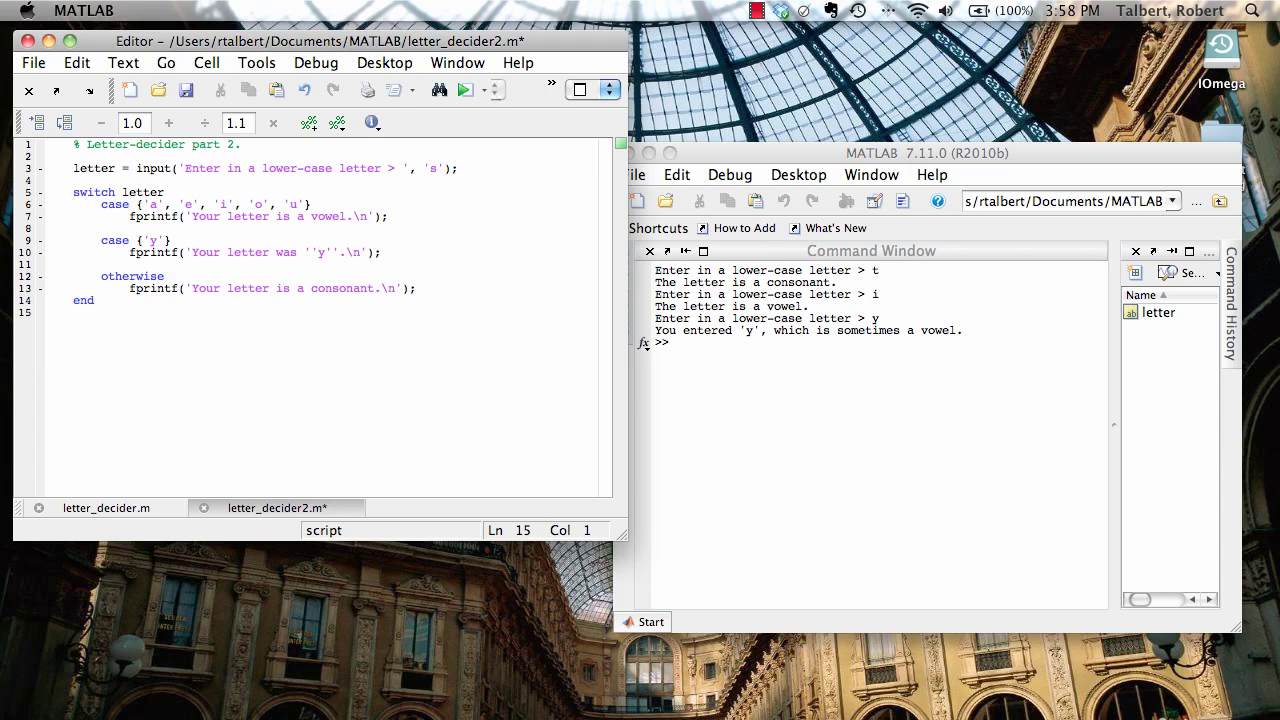
left_click(1230, 710)
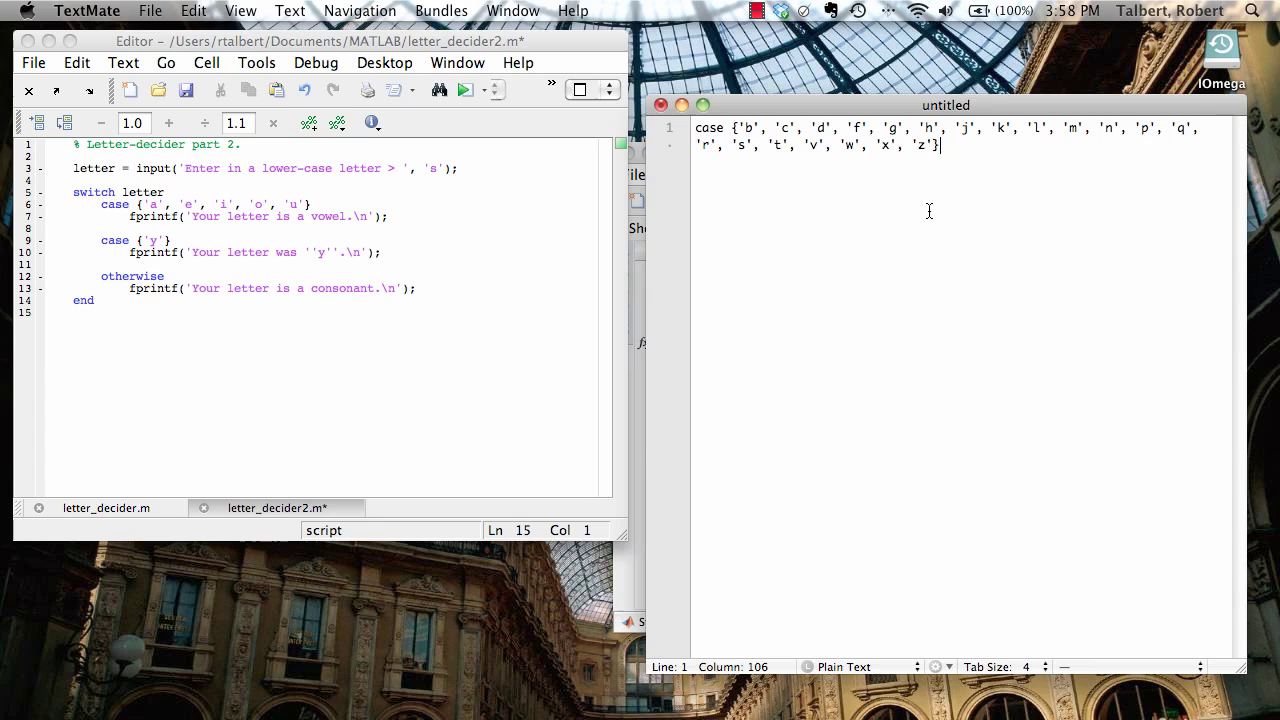
left_click_drag(956, 149, 690, 128)
key("super+c")
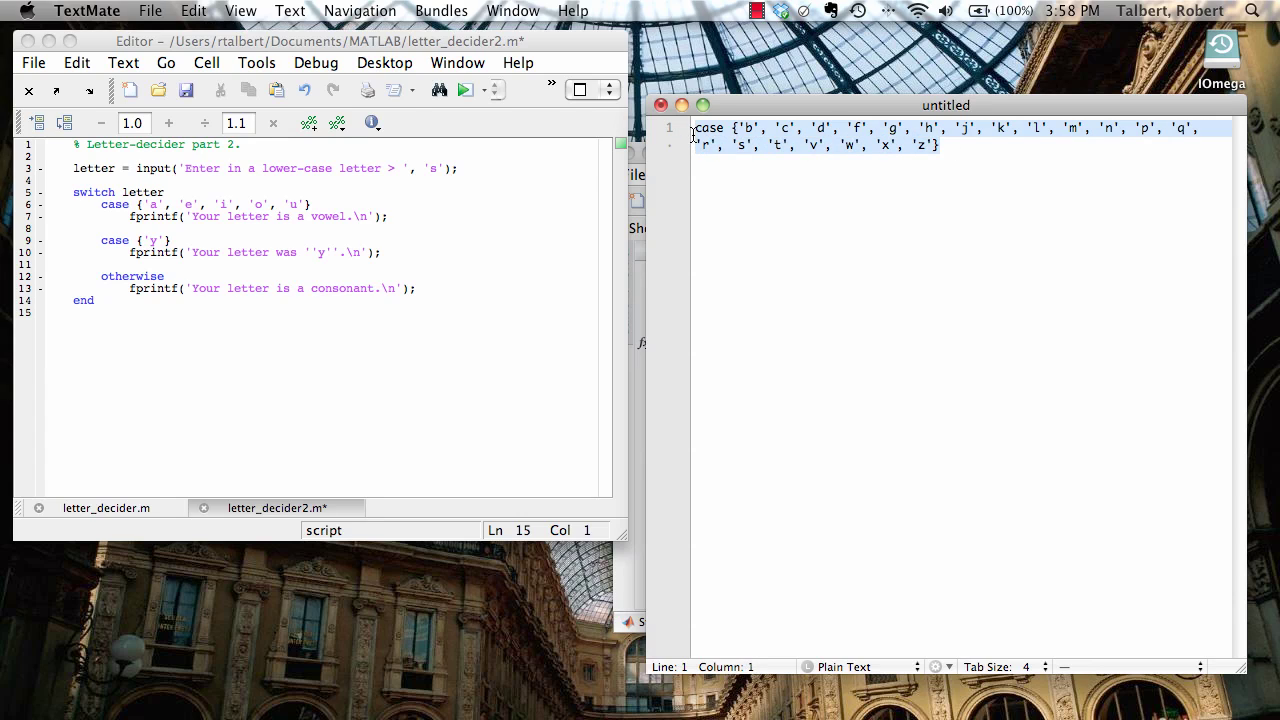
left_click(451, 330)
Paste the consonant case {'b', ... 'z'} line below the 'y' case
left_click(408, 252)
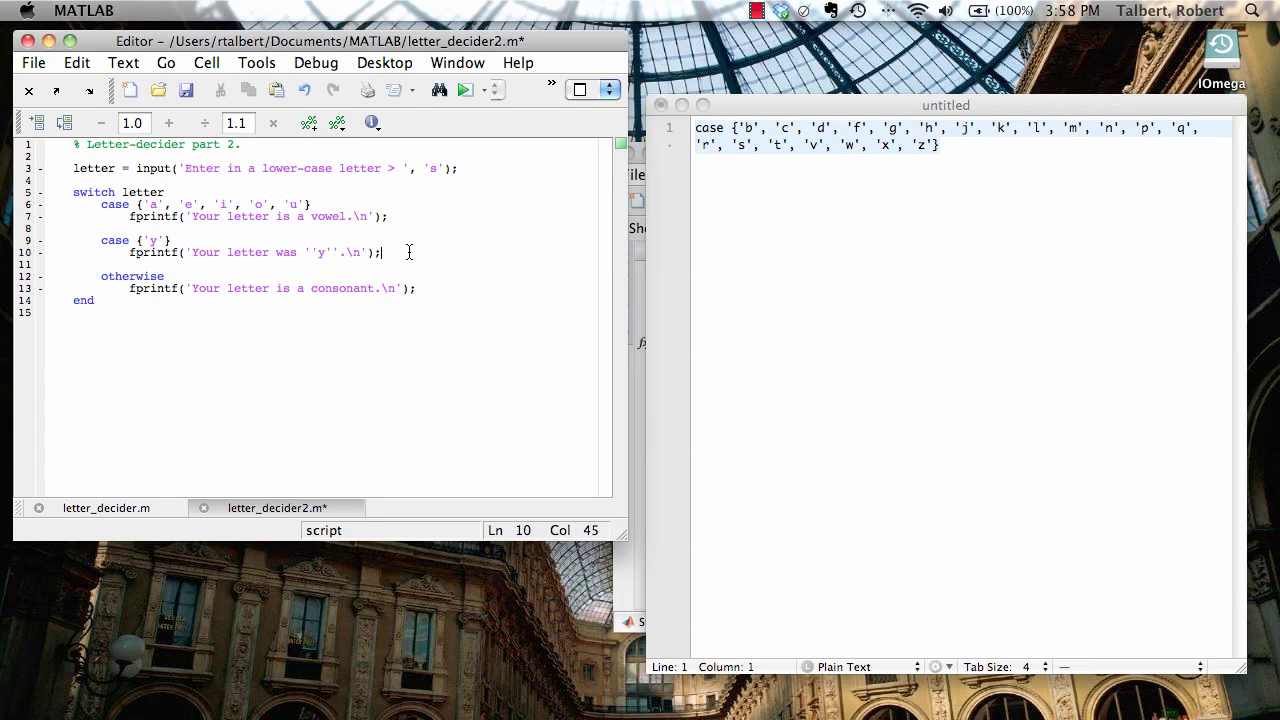
key("Return")
key("Return")
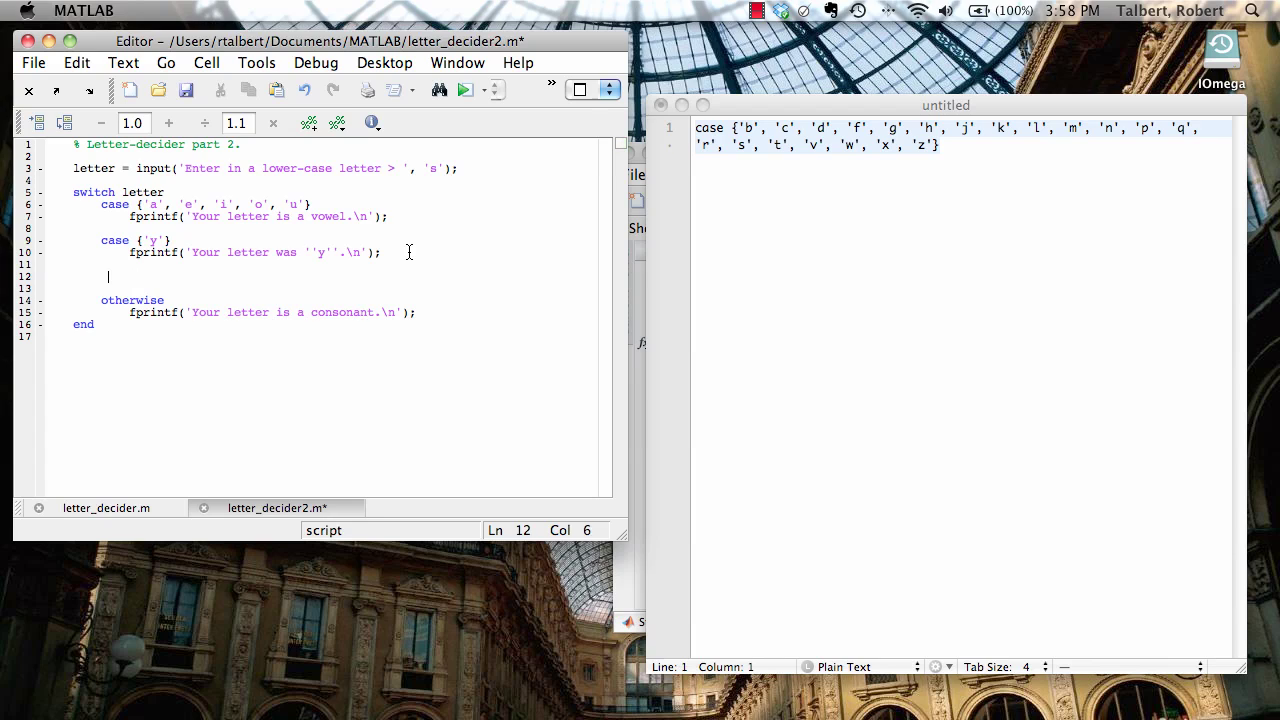
type("case")
key("BackSpace")
key("BackSpace")
key("BackSpace")
key("BackSpace")
key("super+v")
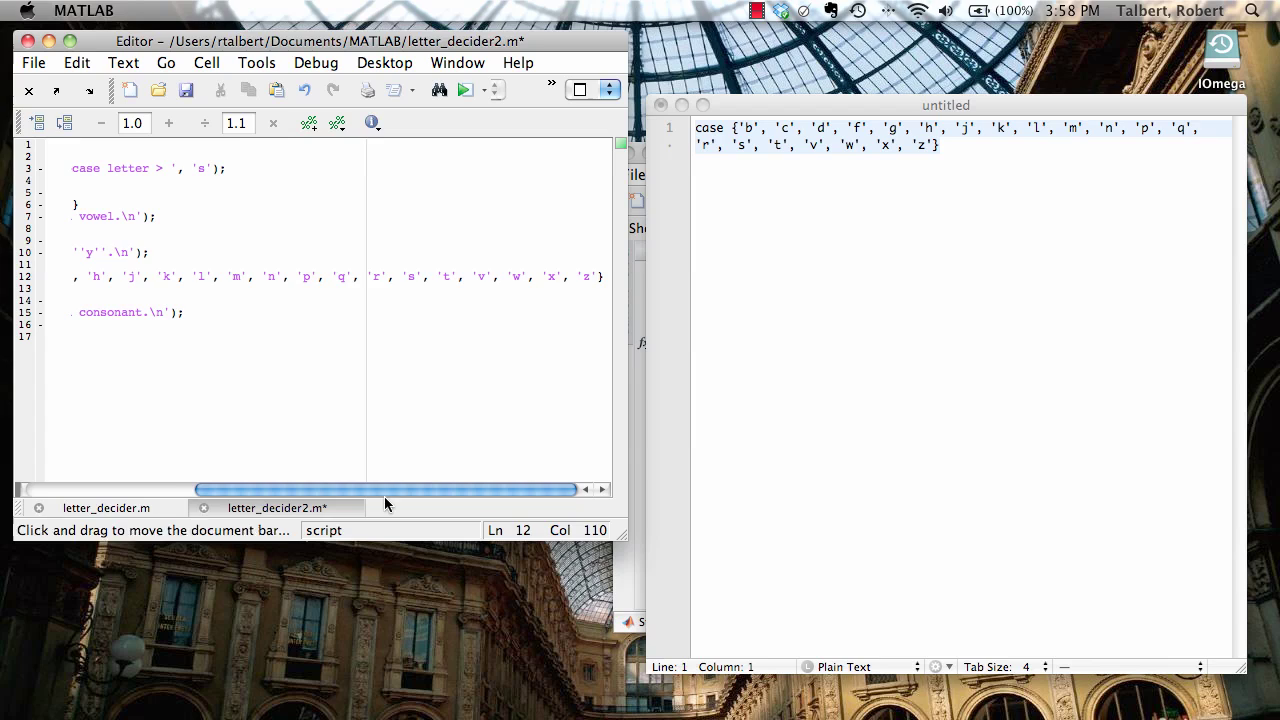
left_click_drag(384, 489, 152, 490)
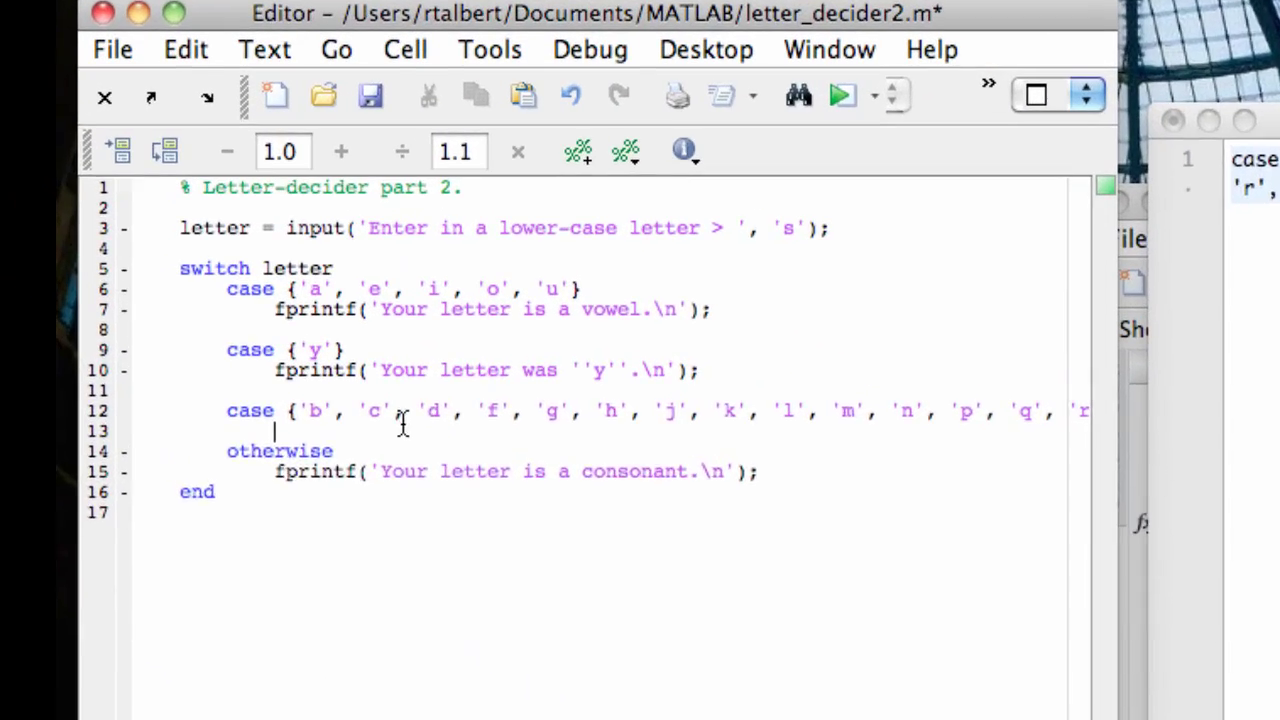
key("Return")
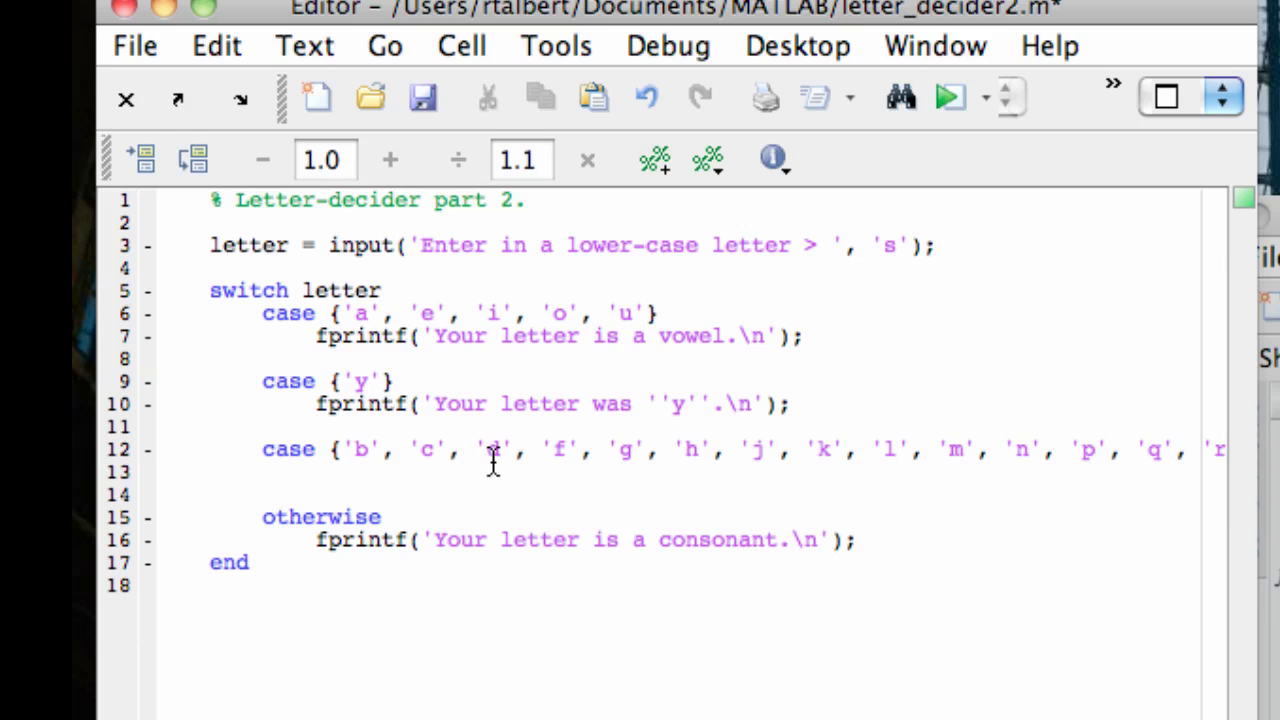
Move the consonant fprintf from otherwise to under the consonant case, aligned with the others
type("f")
double_click(470, 541)
triple_click(477, 551)
key("super+x")
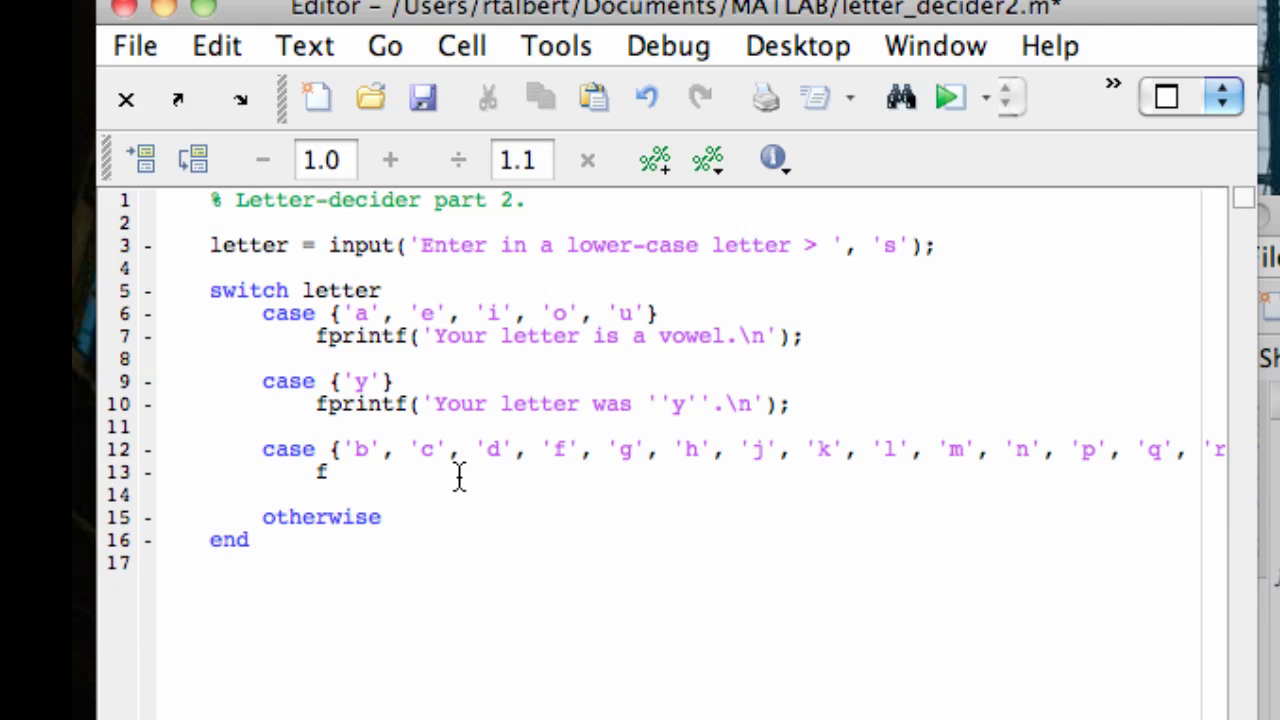
left_click(457, 477)
key("BackSpace")
key("super+v")
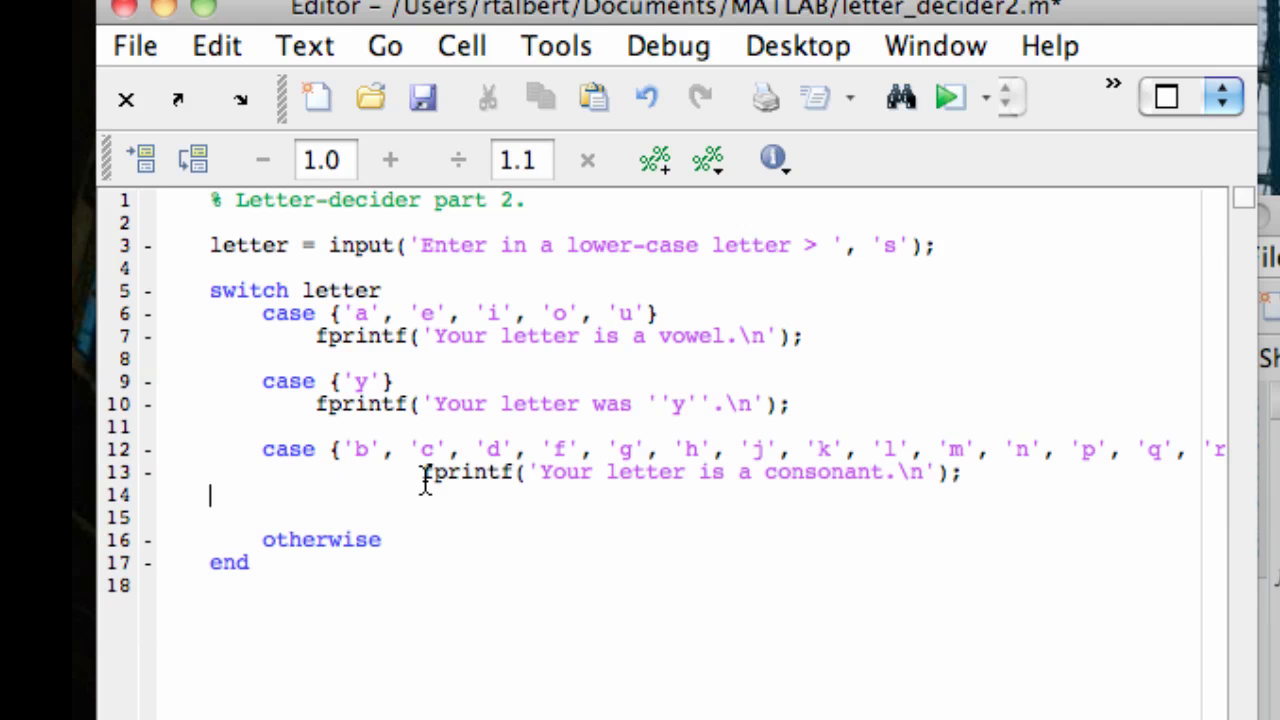
key("BackSpace")
key("BackSpace")
key("BackSpace")
key("BackSpace")
key("BackSpace")
key("BackSpace")
key("BackSpace")
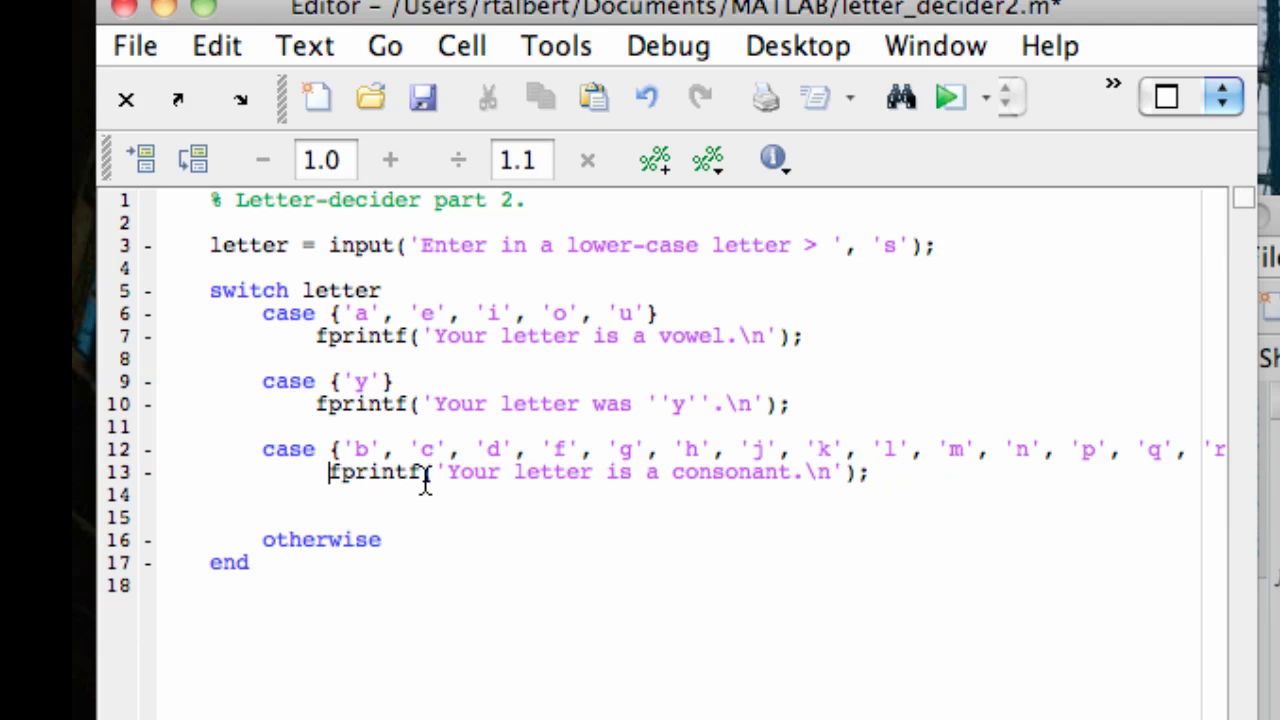
key("BackSpace")
key("Down")
key("BackSpace")
key("BackSpace")
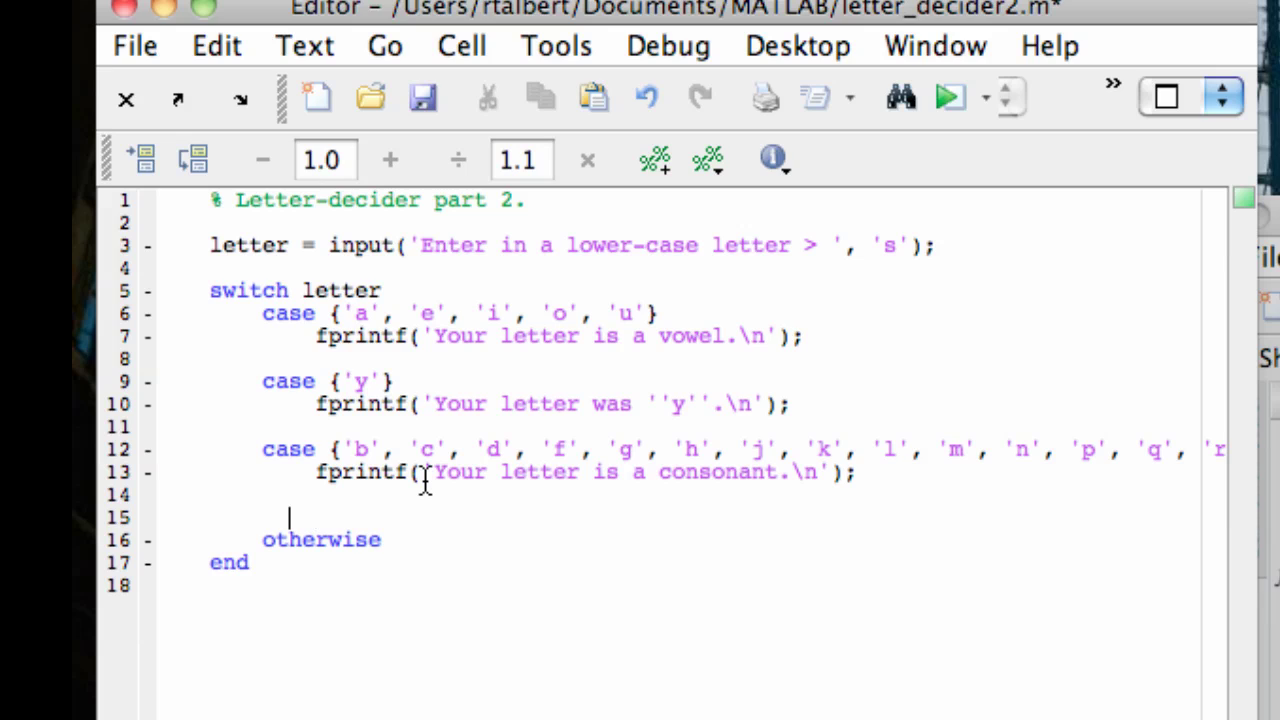
key("BackSpace")
key("BackSpace")
key("BackSpace")
key("BackSpace")
key("BackSpace")
key("BackSpace")
key("BackSpace")
key("BackSpace")
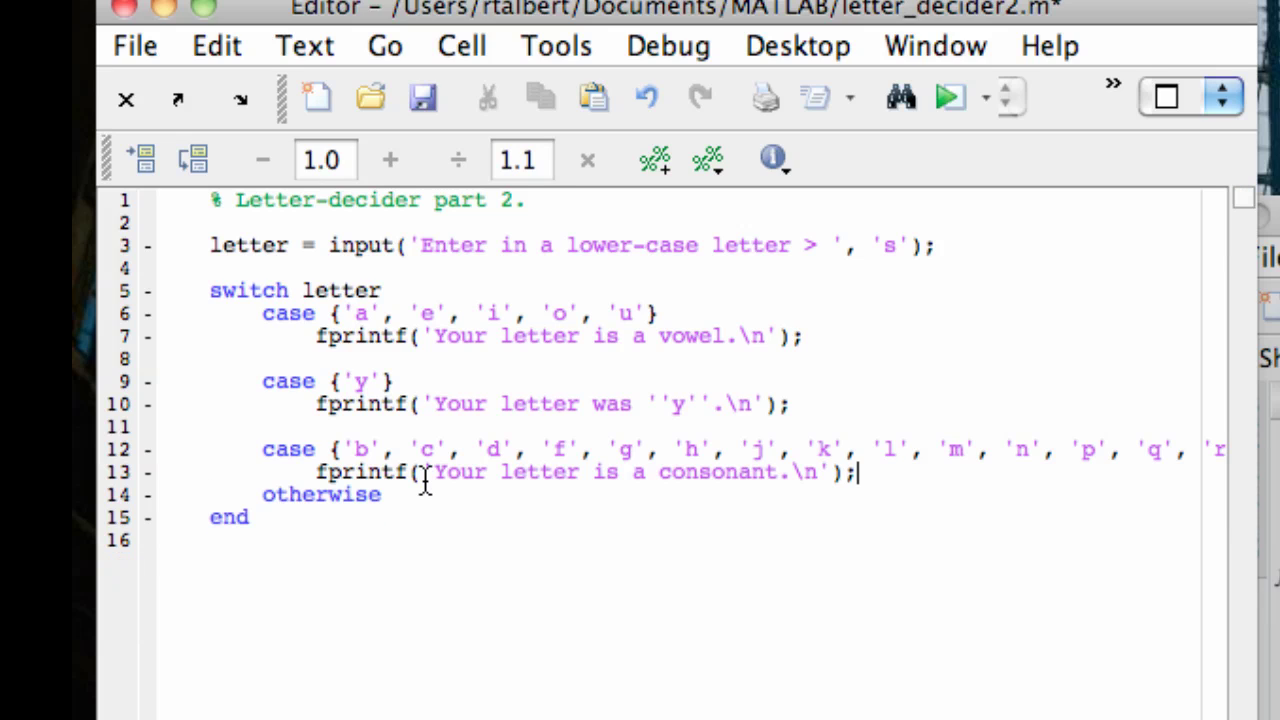
Keep one blank line before otherwise and open an empty line in its body
key("Return")
key("Down")
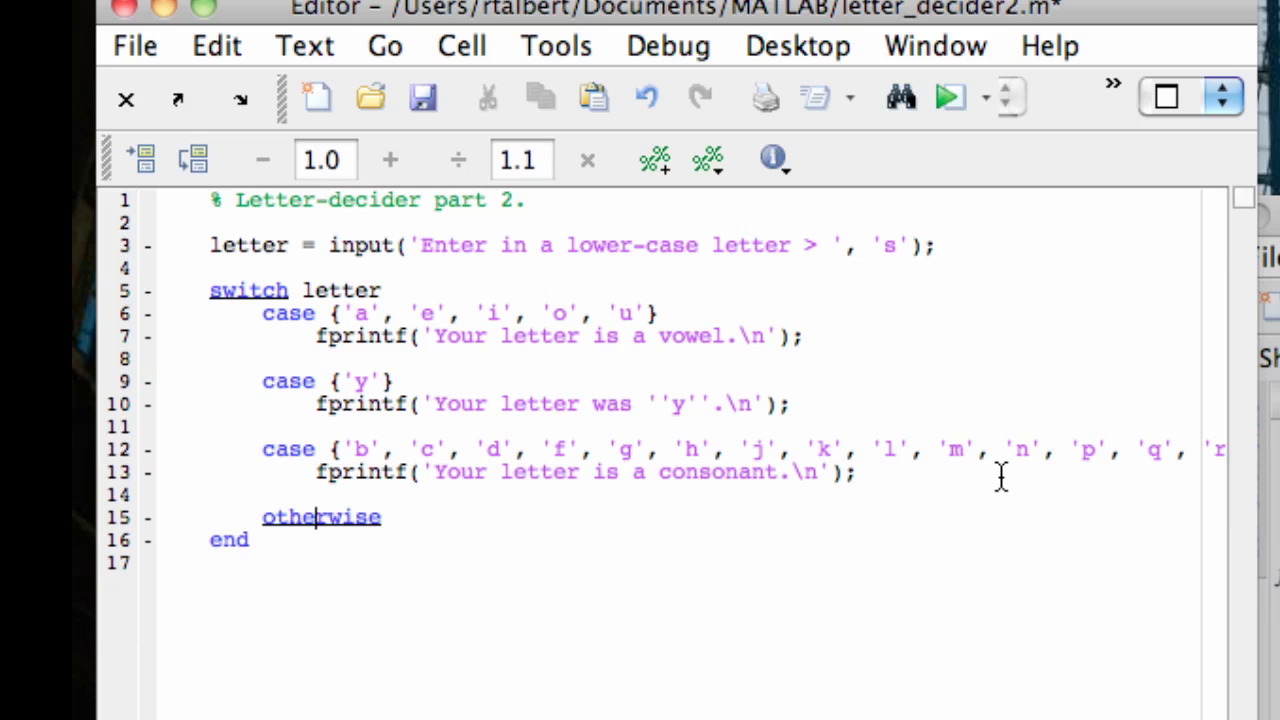
key("Down")
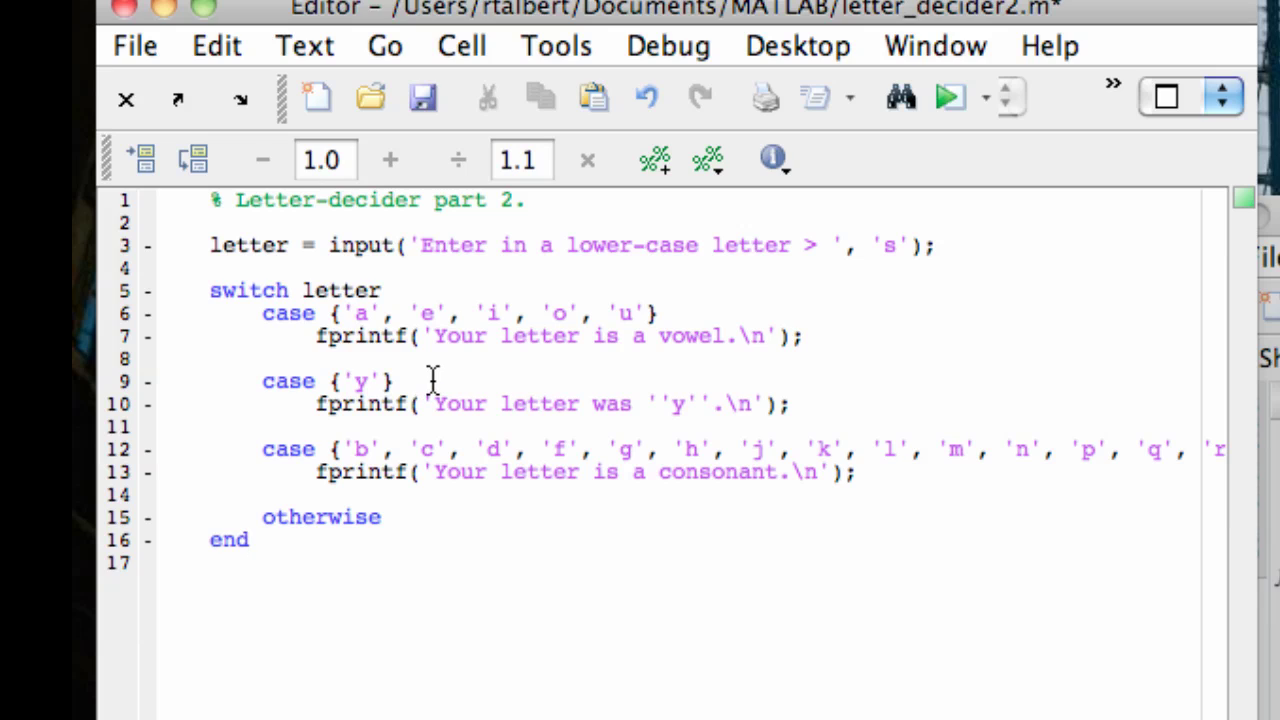
left_click(434, 518)
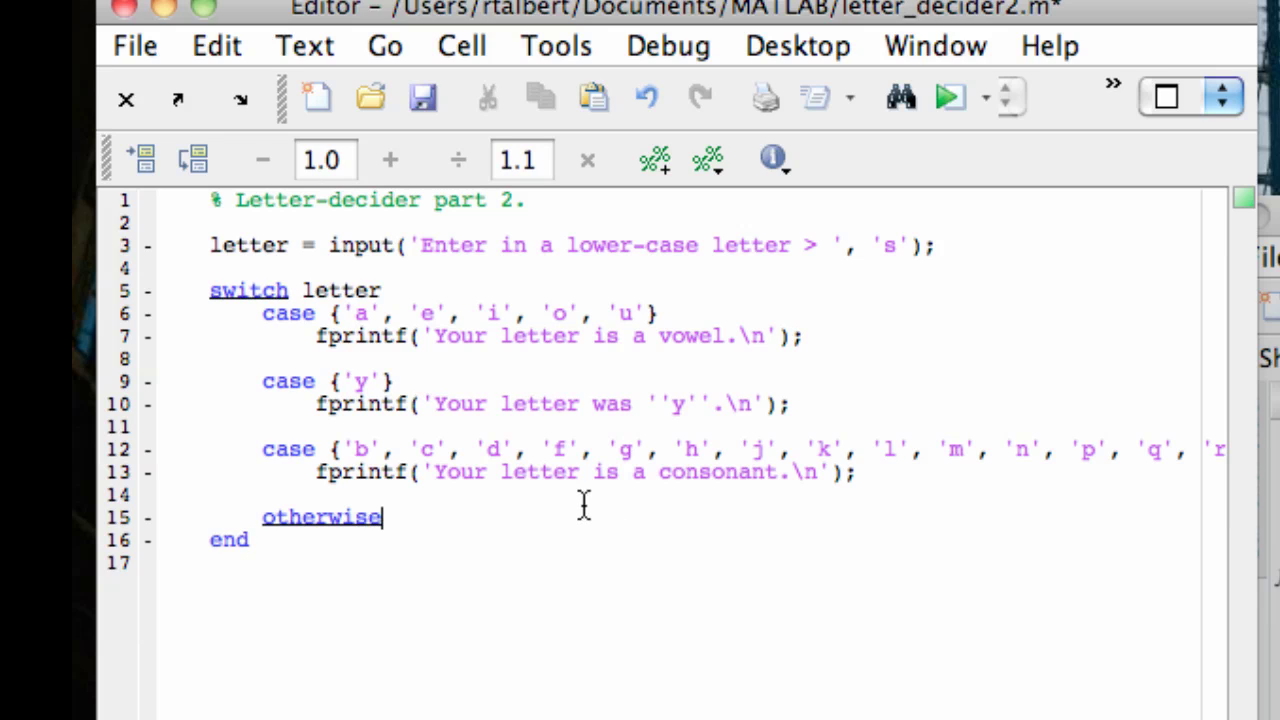
key("Return")
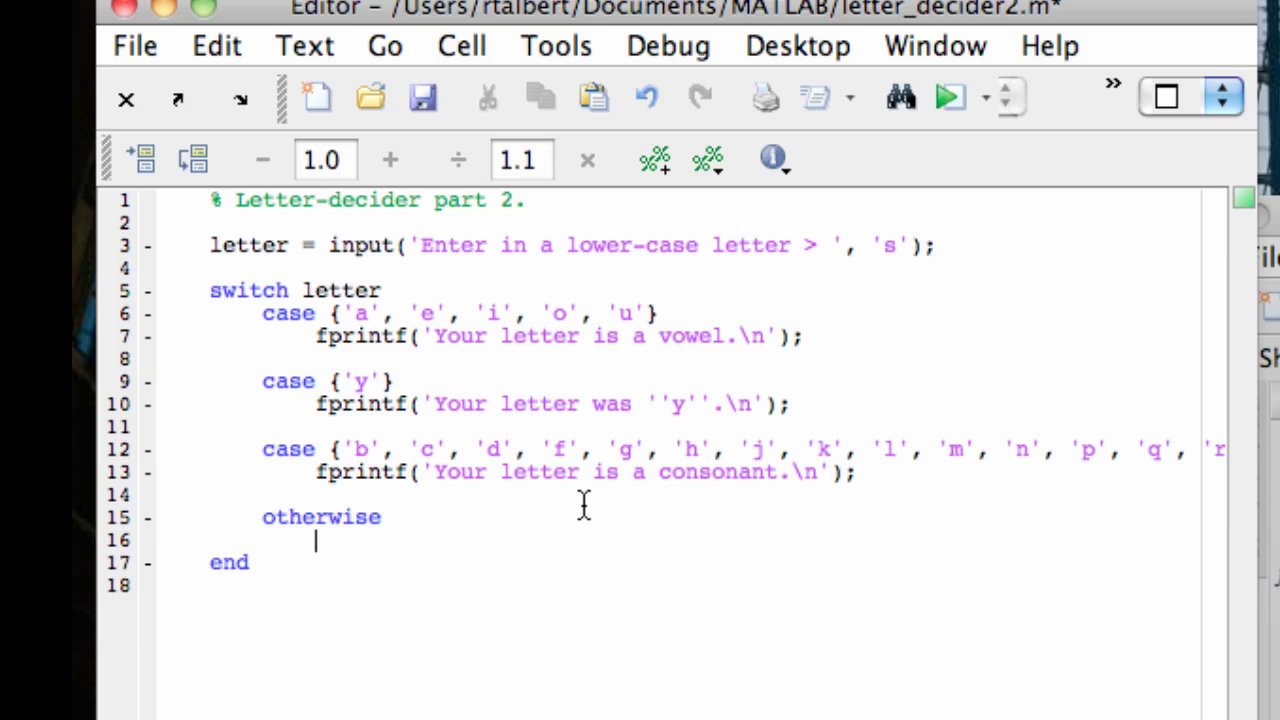
Under otherwise, print 'You didn''t enter a lower-case letter.'
type("fprintf(")
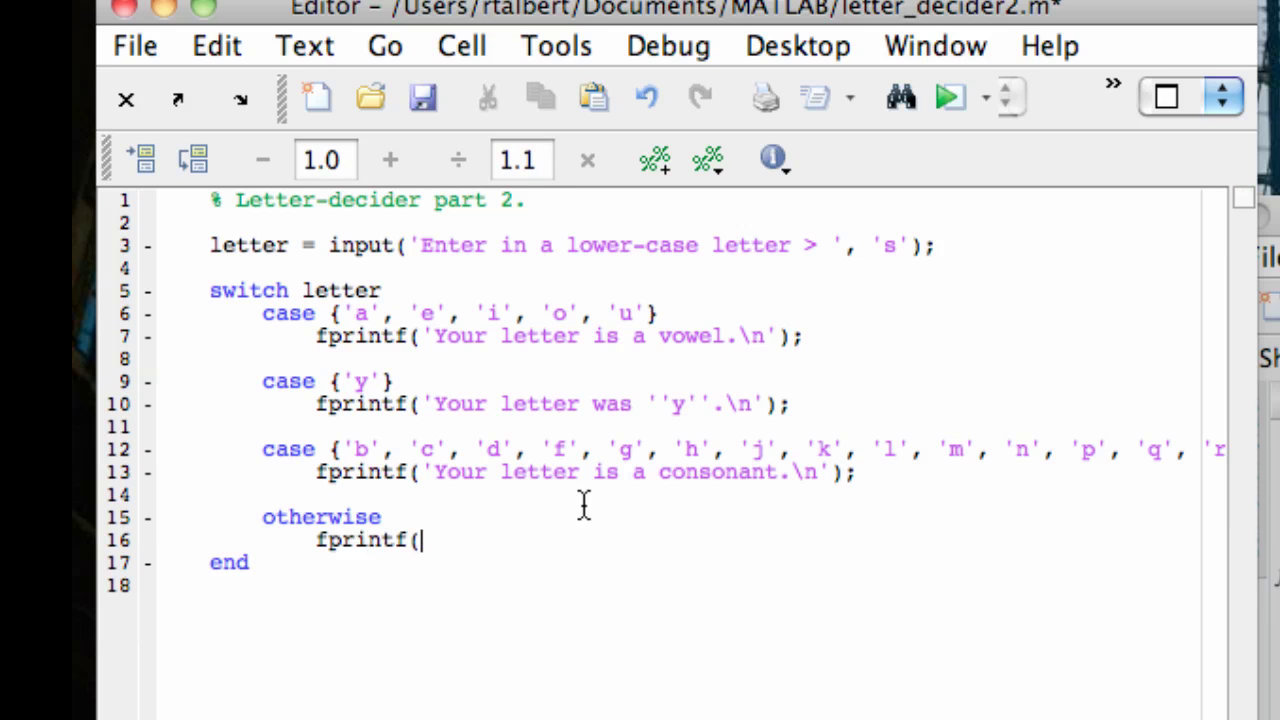
type("'You didn''t")
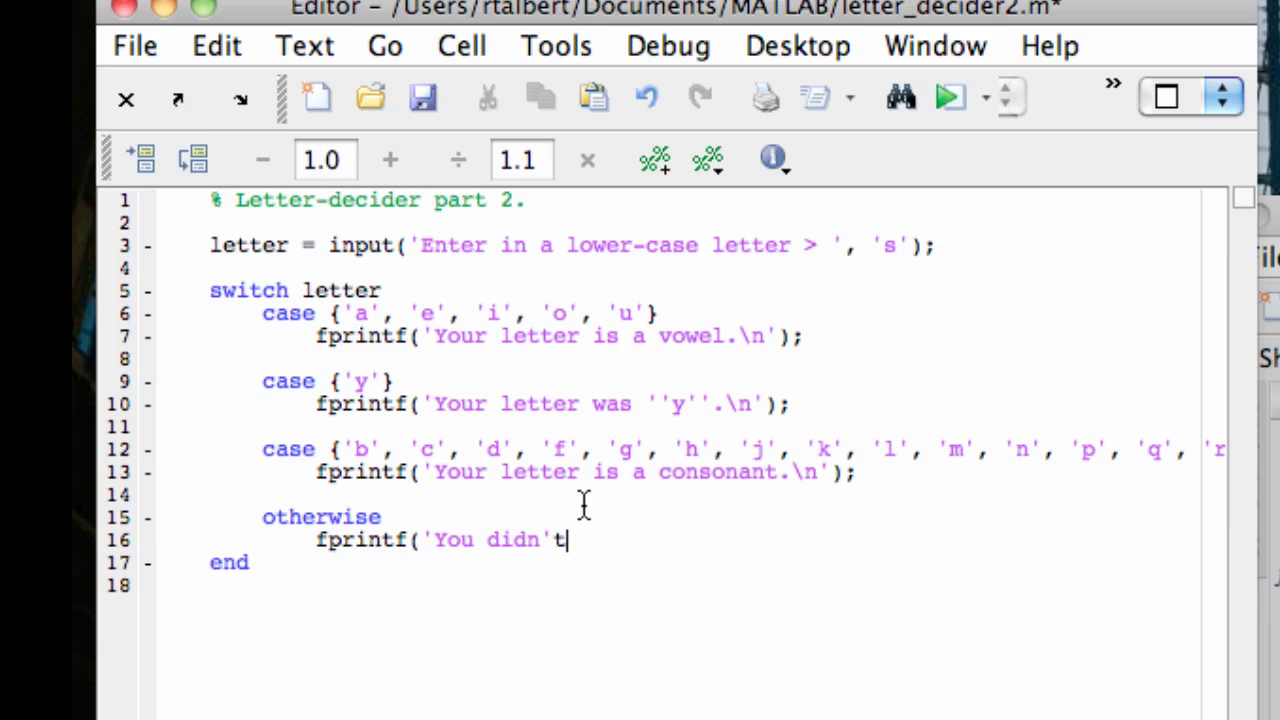
key("BackSpace")
type("'t enter a l")
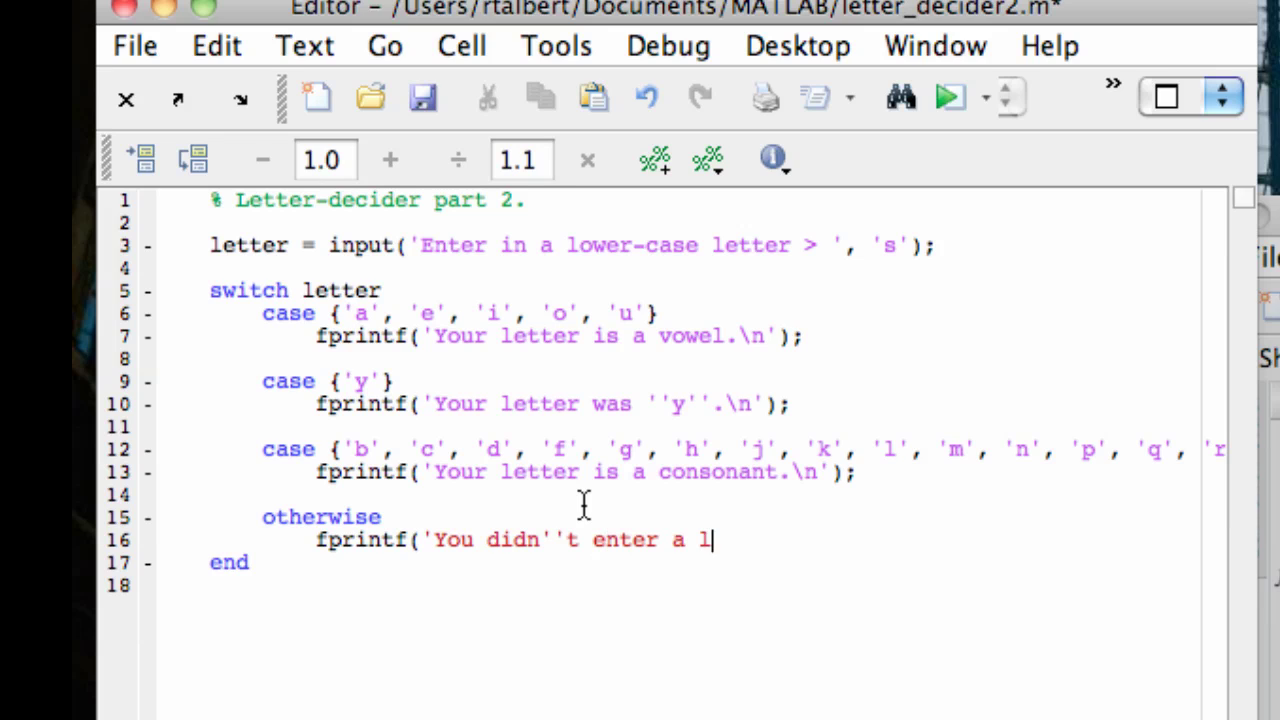
type("ower-case le")
key("BackSpace")
type("let")
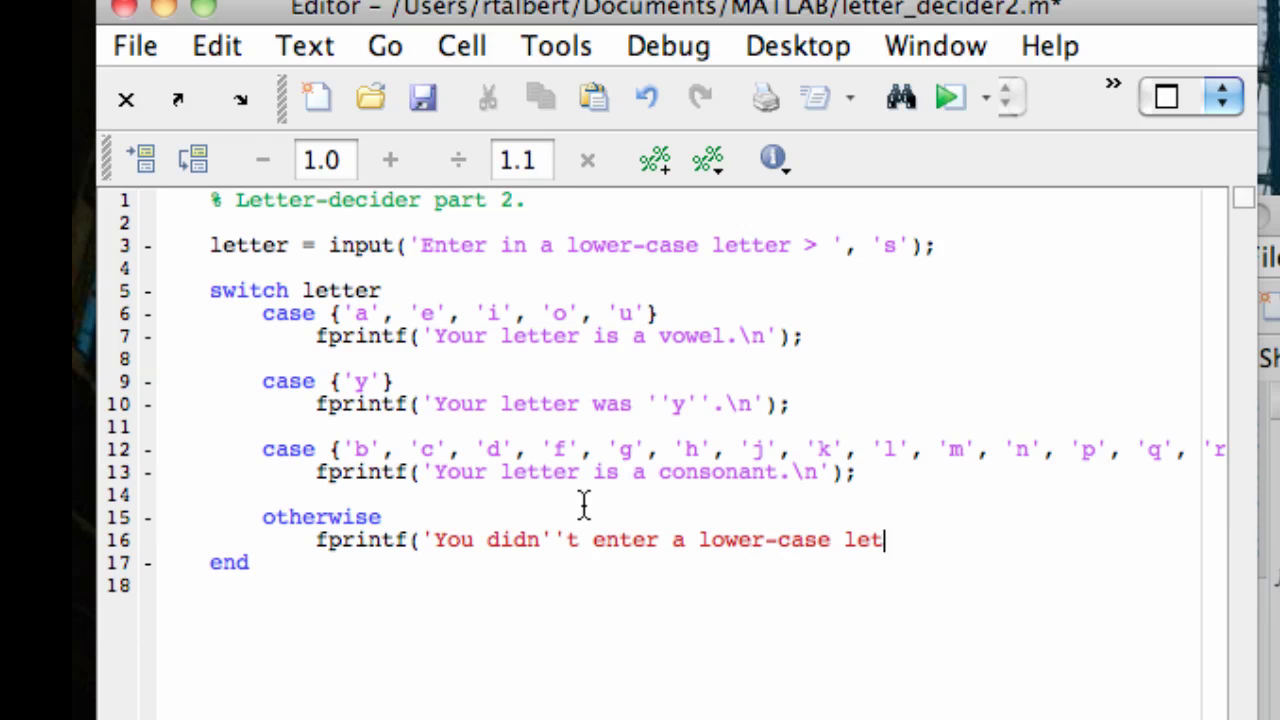
type("ter.\\n")
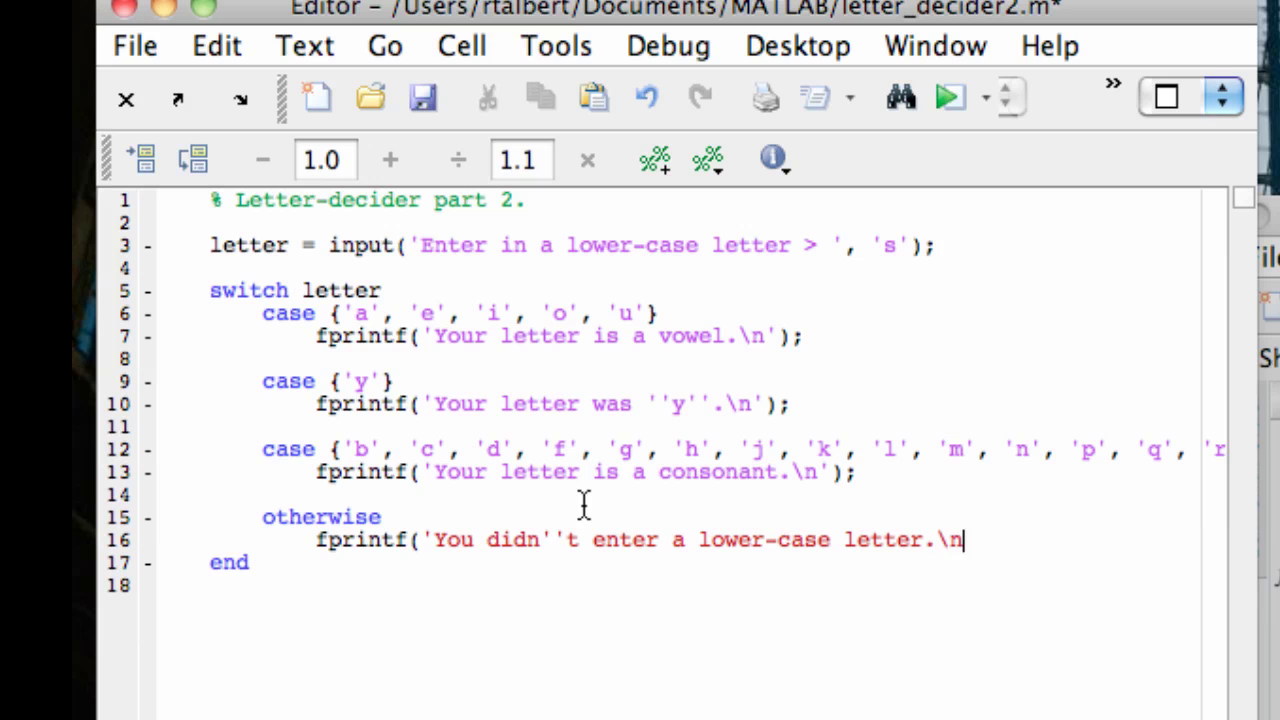
type("');")
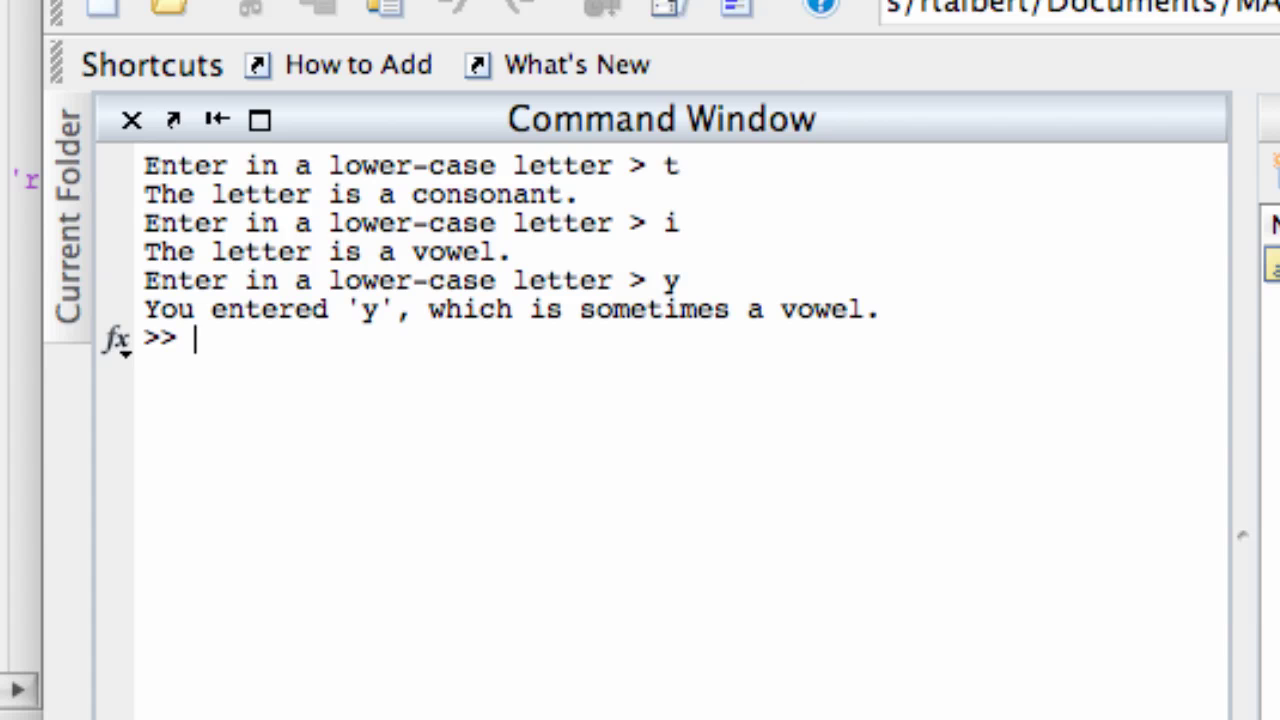
Run letter_decider2 with r (consonant) and R (lower-case error)
key("F5")
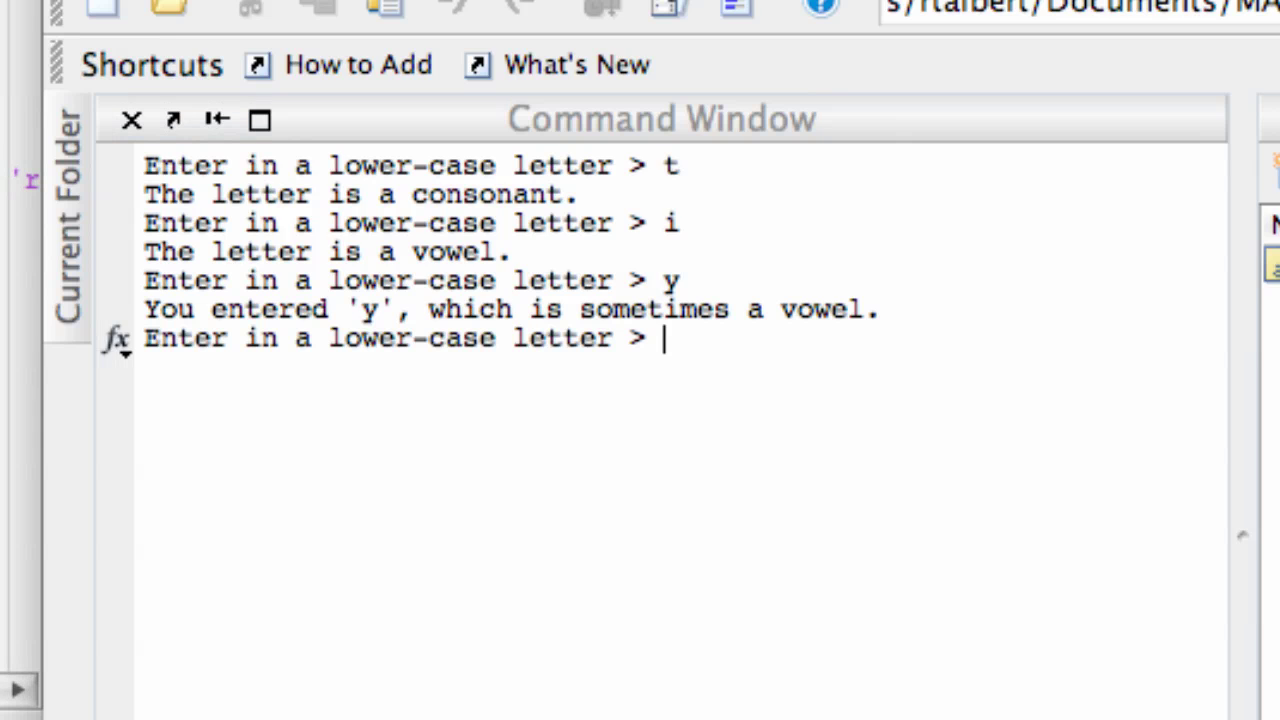
type("r")
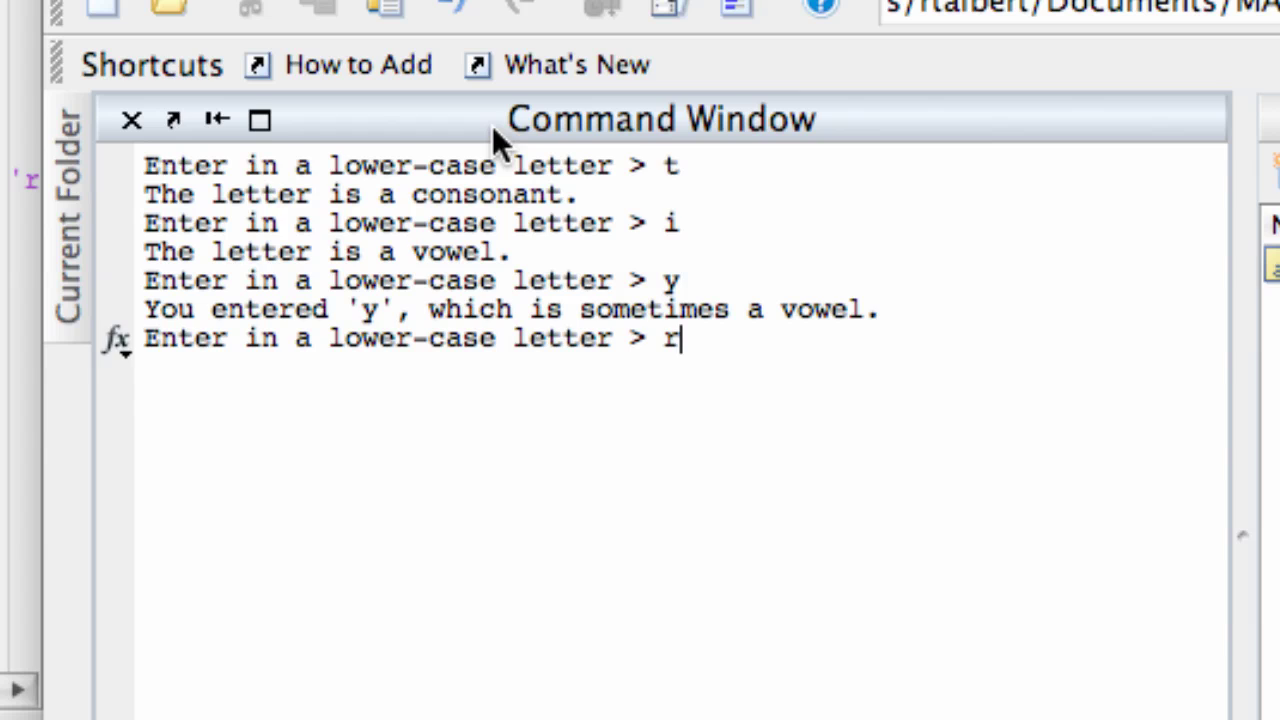
key("Return")
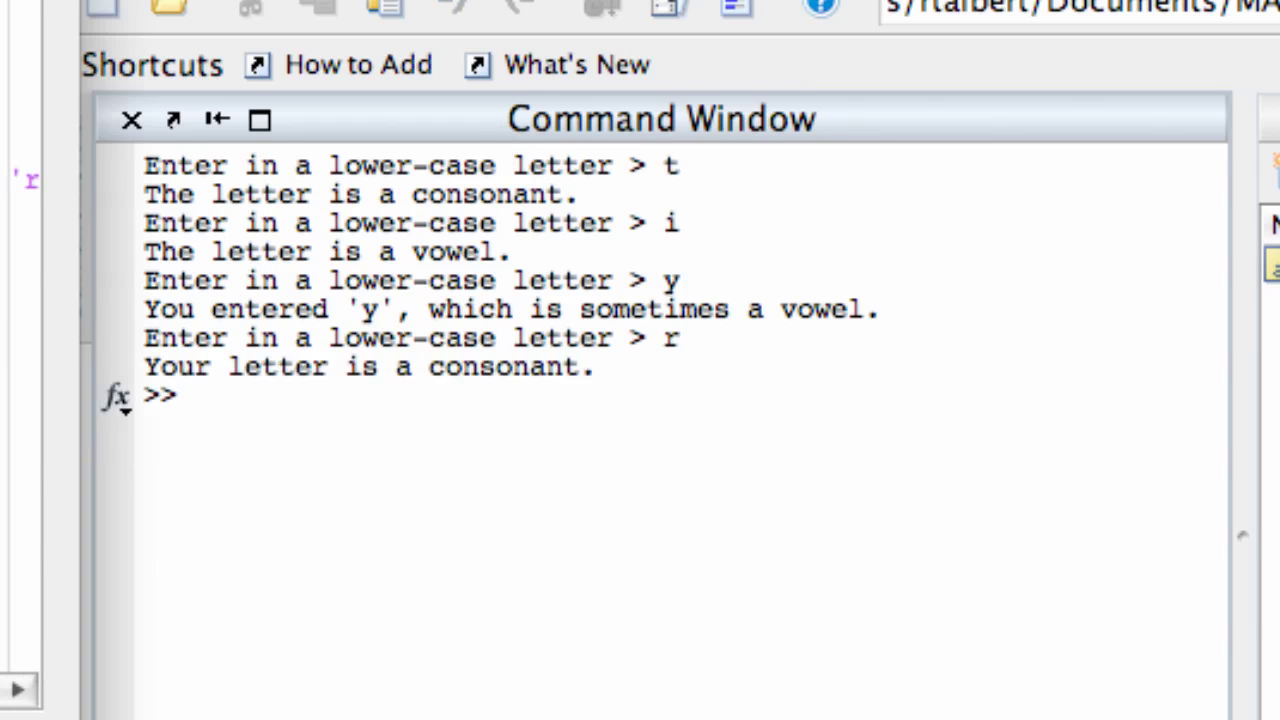
key("F5")
type("R")
key("Return")
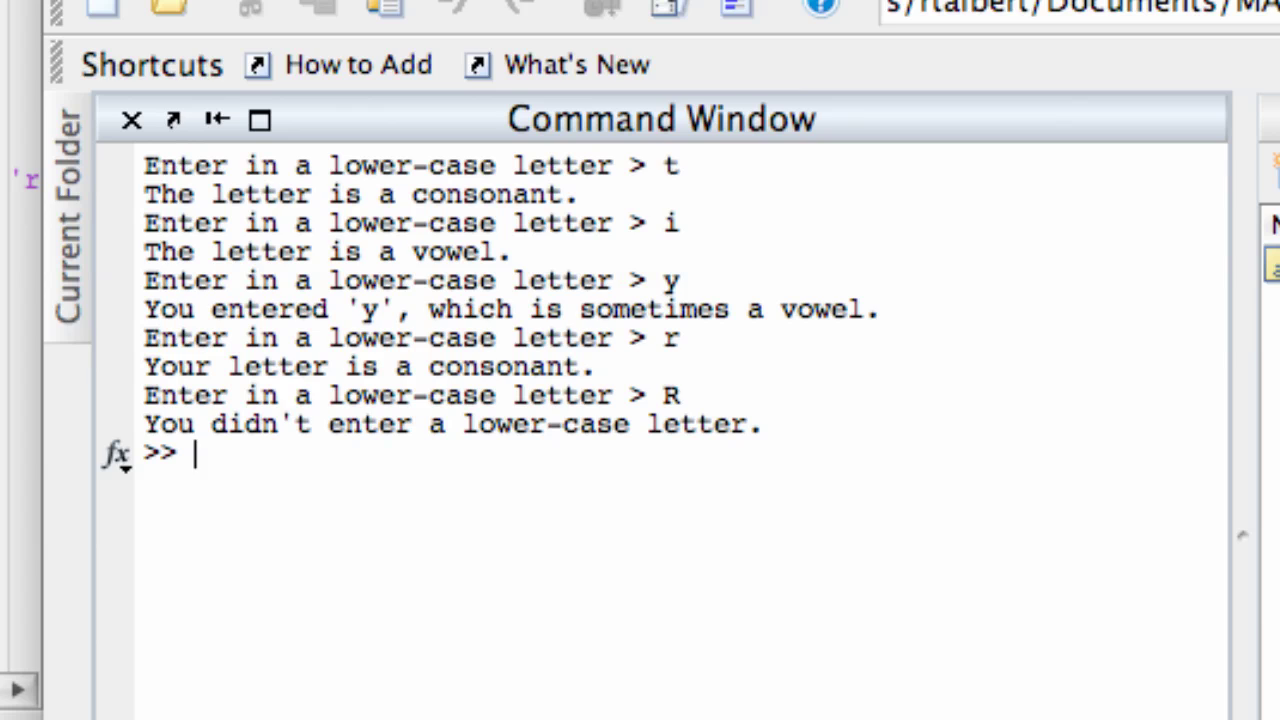
Run letter_decider2 with y and o, getting the 'y' and vowel messages
key("F5")
type("y")
key("Return")
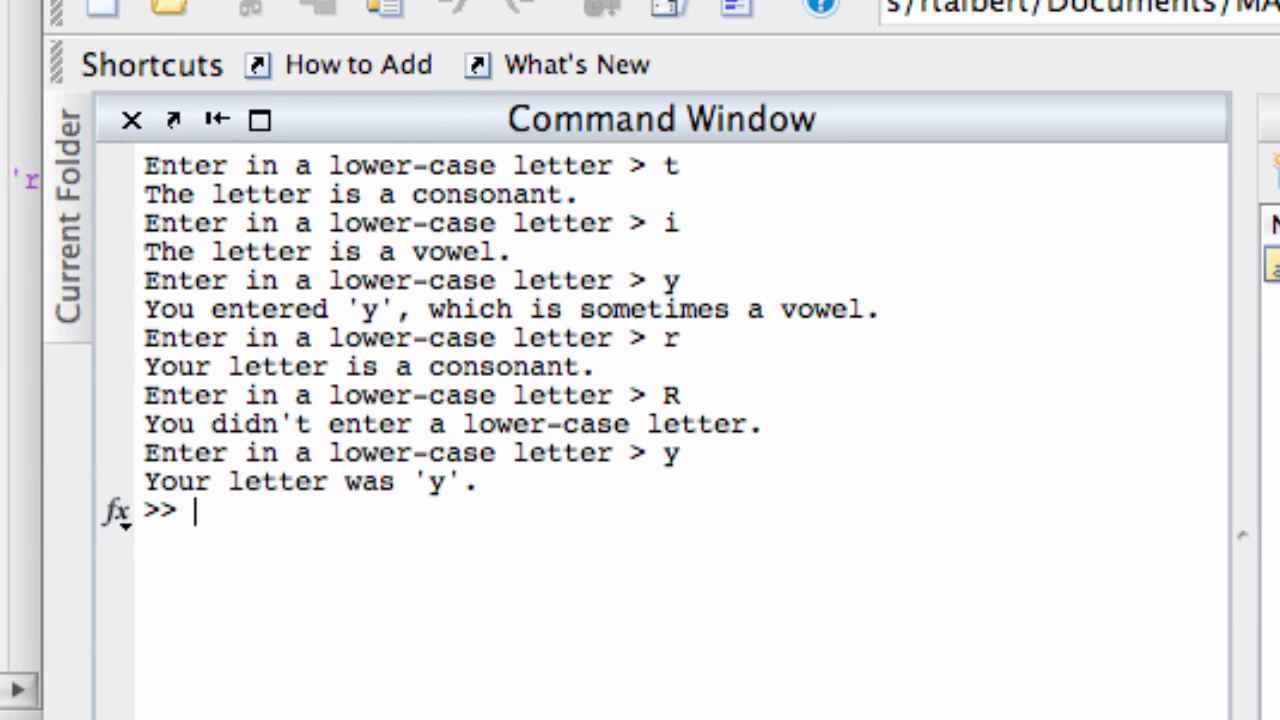
key("ctrl+shift+0")
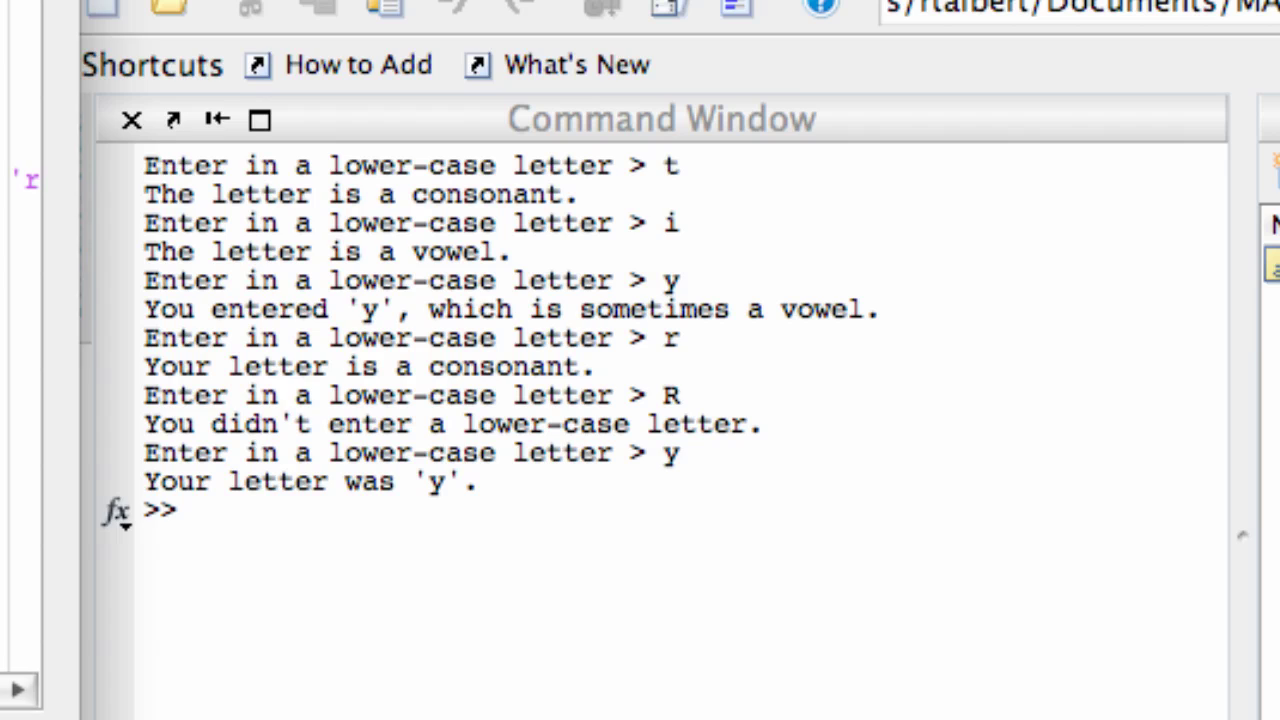
key("F5")
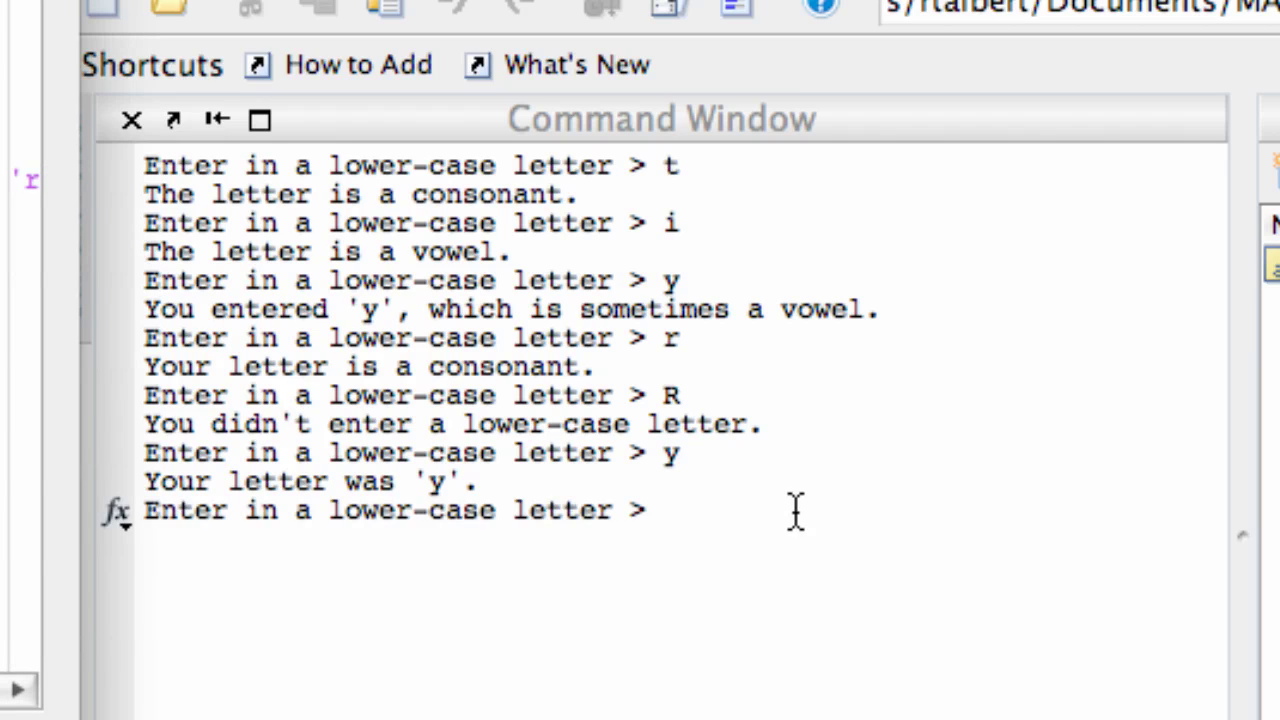
left_click(792, 510)
type("o")
key("Return")
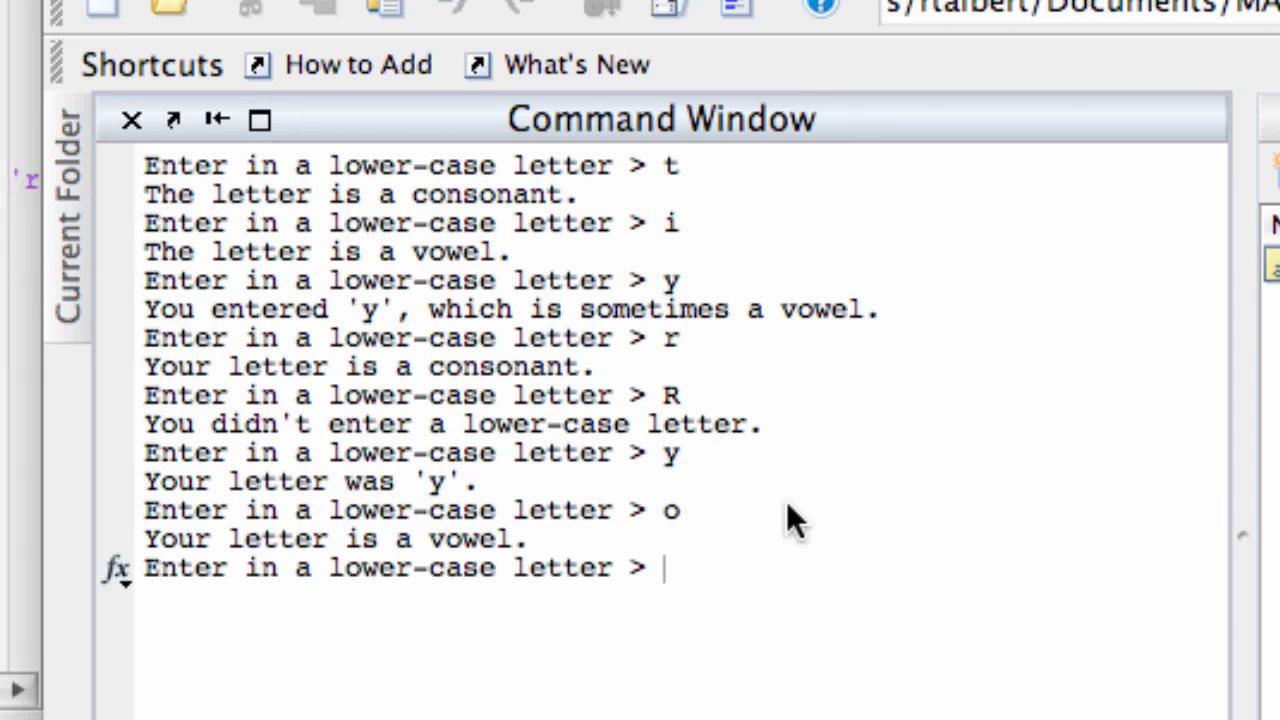